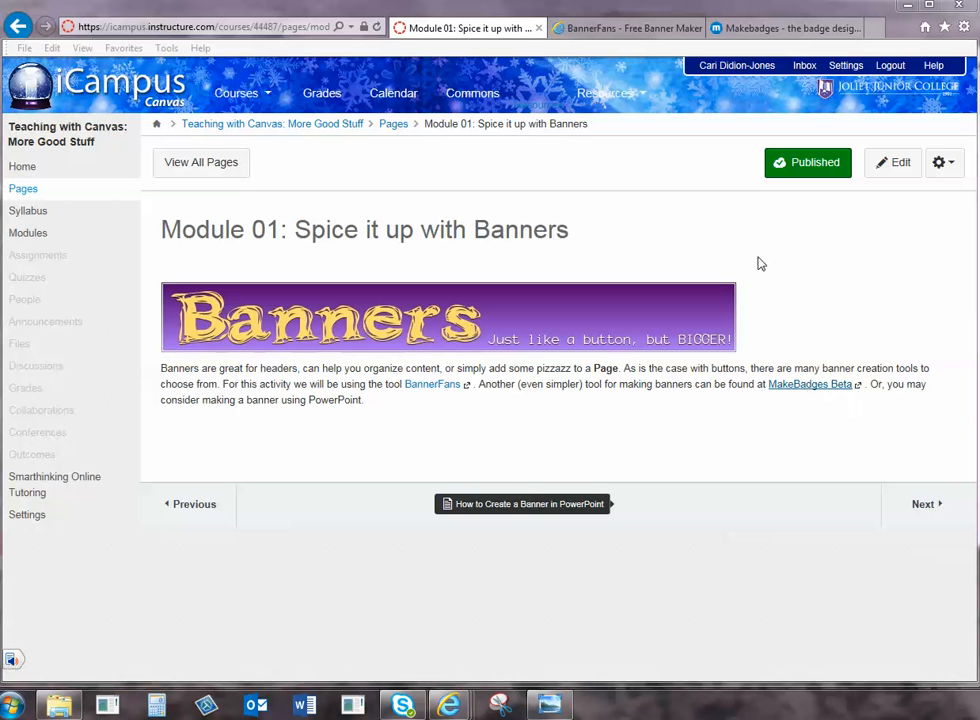
# Switch to the BannerFans page and start a new banner, discarding the existing "Chapter 9: Genetics" design
pyautogui.click(582, 29)
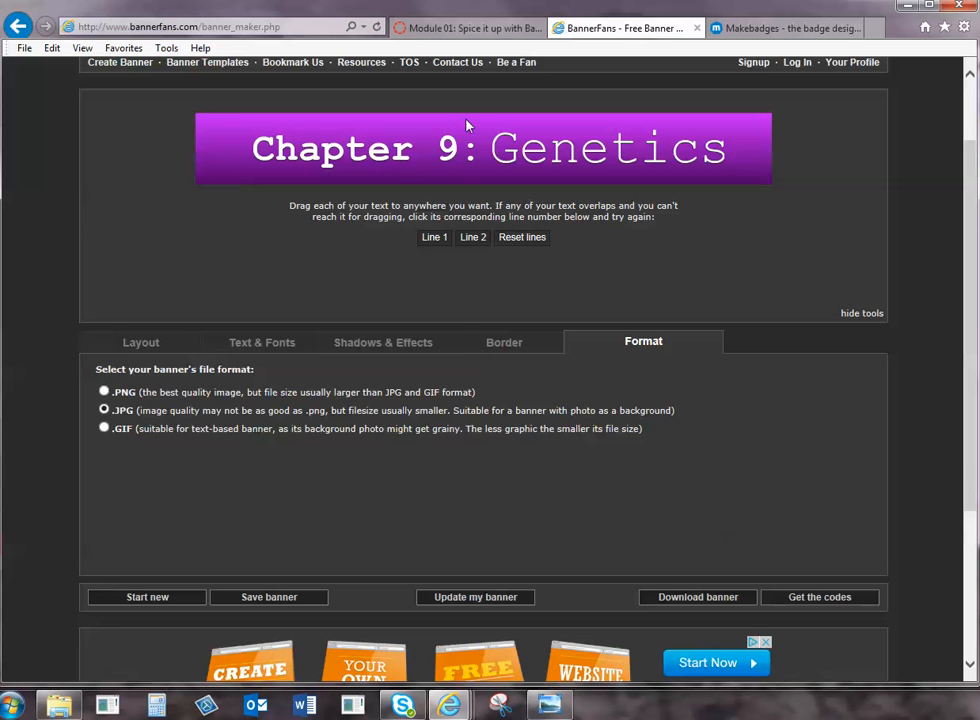
pyautogui.click(164, 597)
pyautogui.click(820, 343)
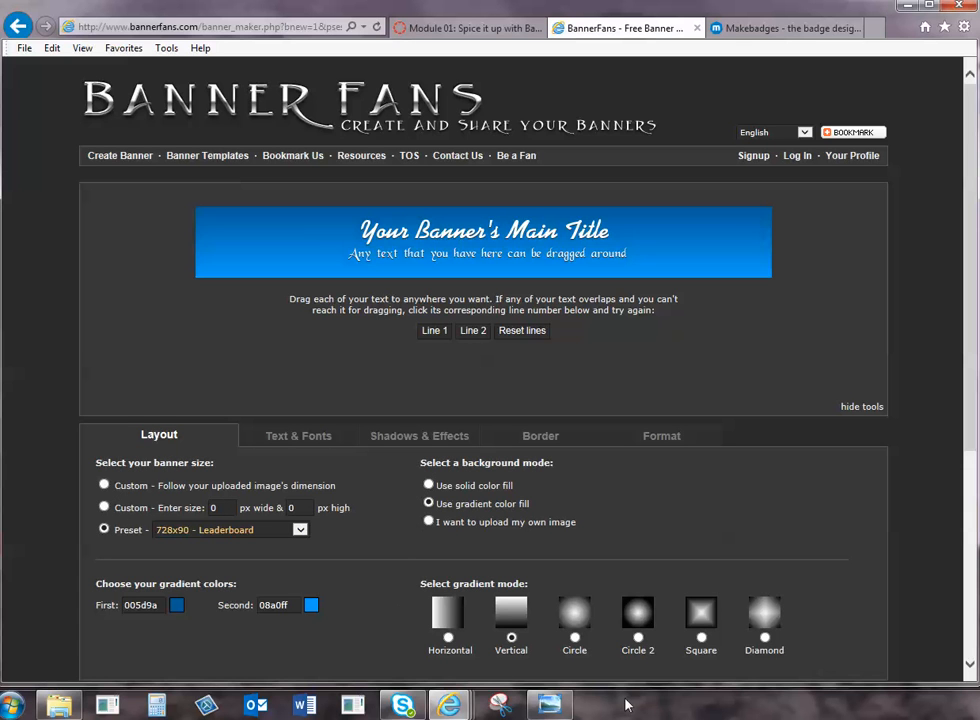
# Replace the first text line with "Chapter 19" and update the banner
pyautogui.click(322, 439)
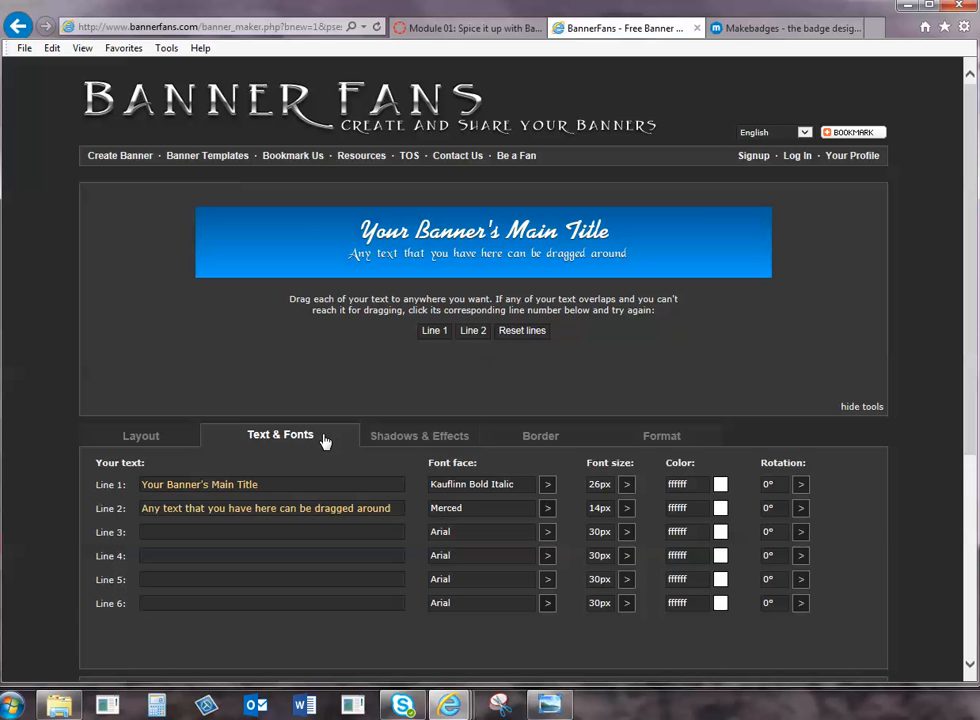
pyautogui.moveTo(258, 484); pyautogui.dragTo(125, 472)
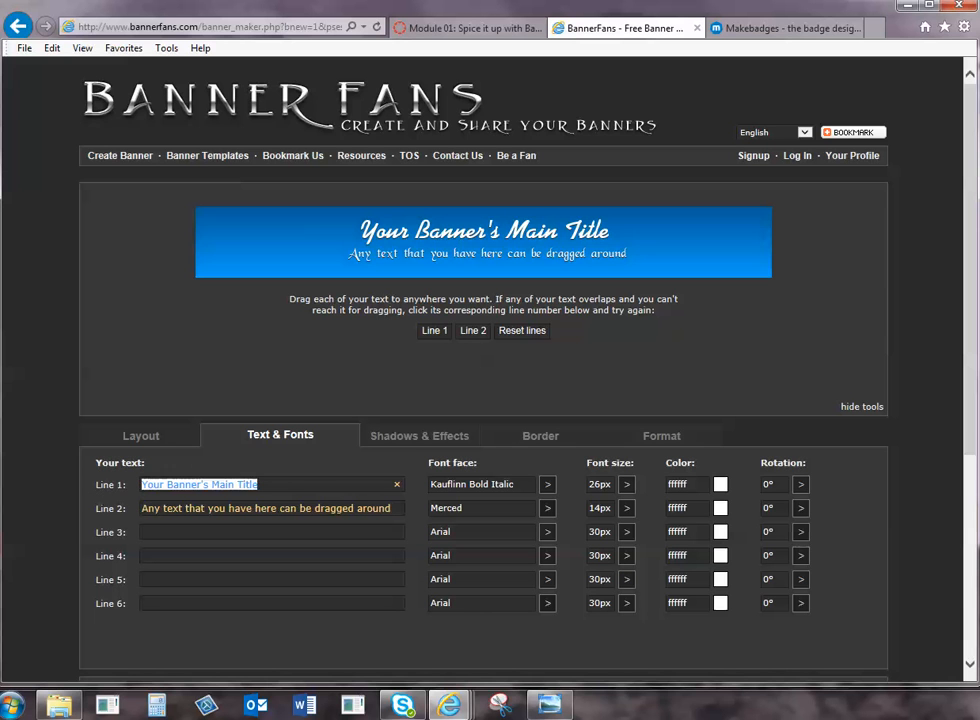
pyautogui.write('Chapter 19')
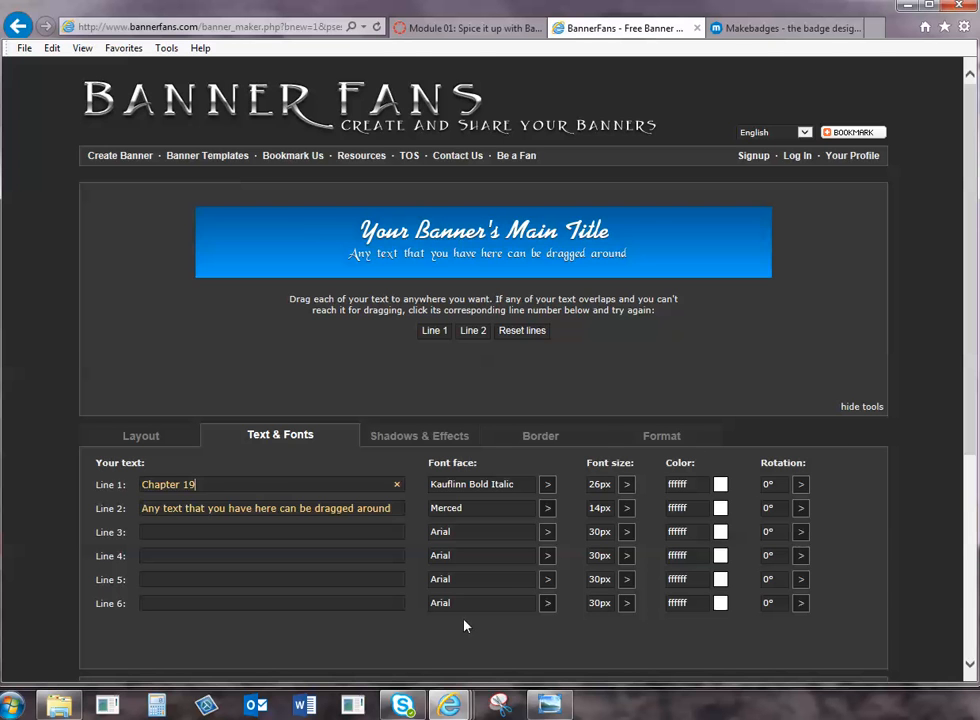
pyautogui.scroll(-1, 467, 614)
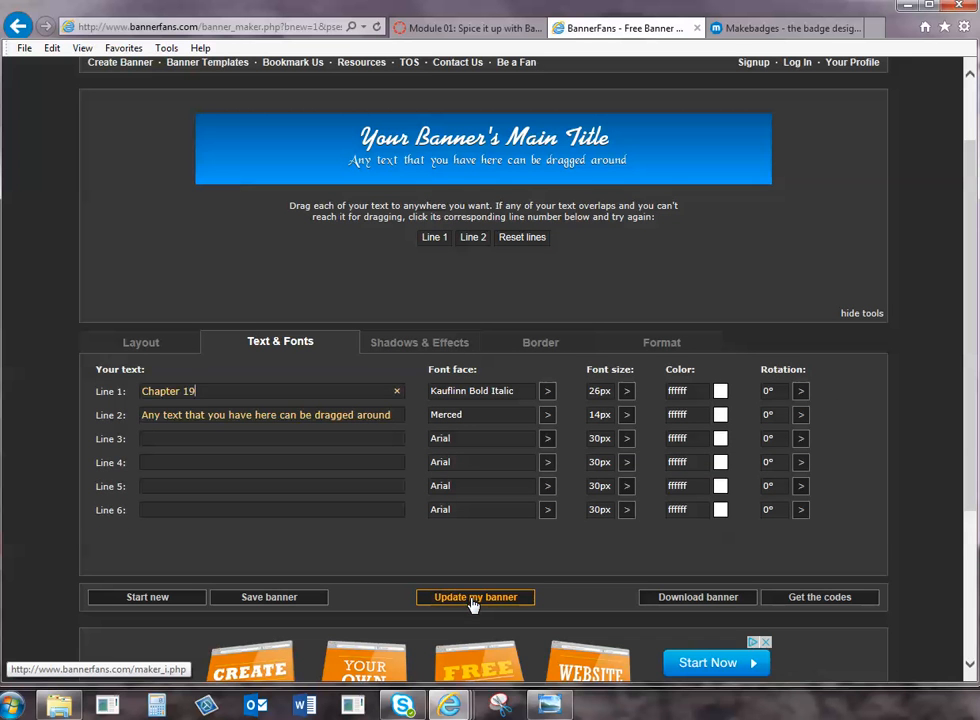
pyautogui.click(474, 598)
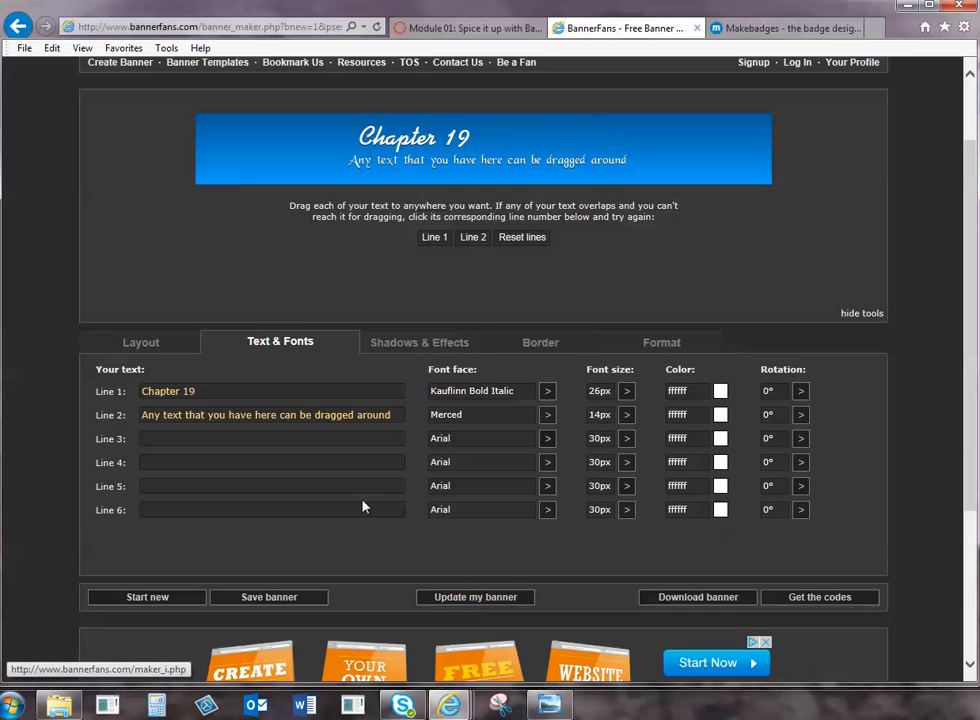
# Replace the second text line with "Botany" and update the banner
pyautogui.click(187, 413)
pyautogui.tripleClick(188, 413)
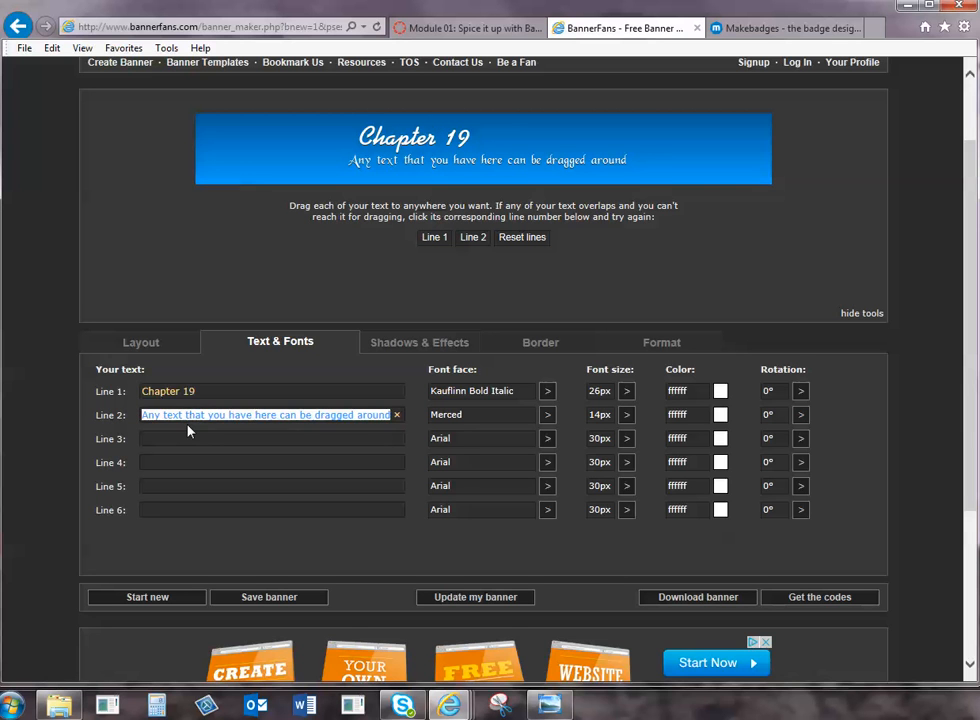
pyautogui.write('Botany')
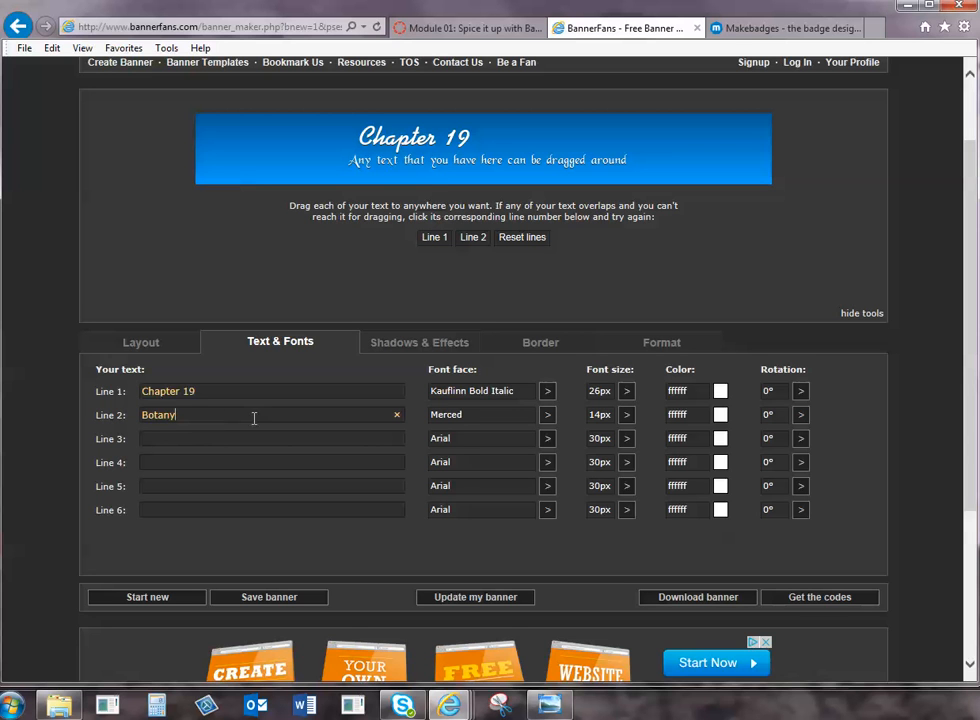
pyautogui.click(470, 598)
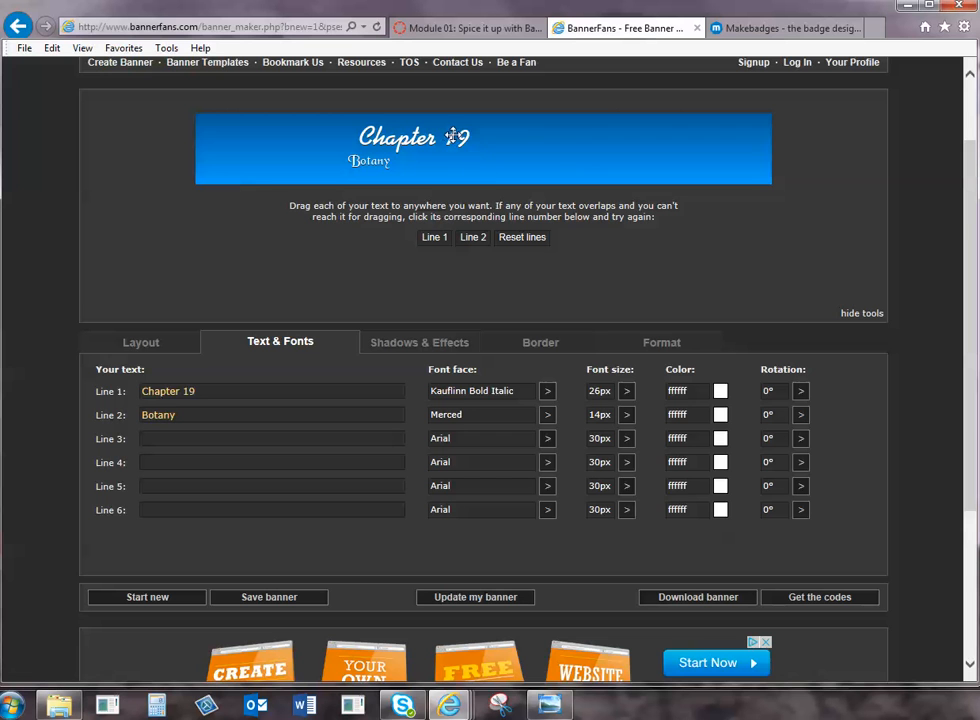
# Reposition the two texts on the banner, with "Chapter 19" slightly further left and "Botany" to its lower right
pyautogui.moveTo(452, 142); pyautogui.dragTo(352, 121)
pyautogui.moveTo(372, 165); pyautogui.dragTo(576, 168)
pyautogui.moveTo(343, 141); pyautogui.dragTo(407, 142)
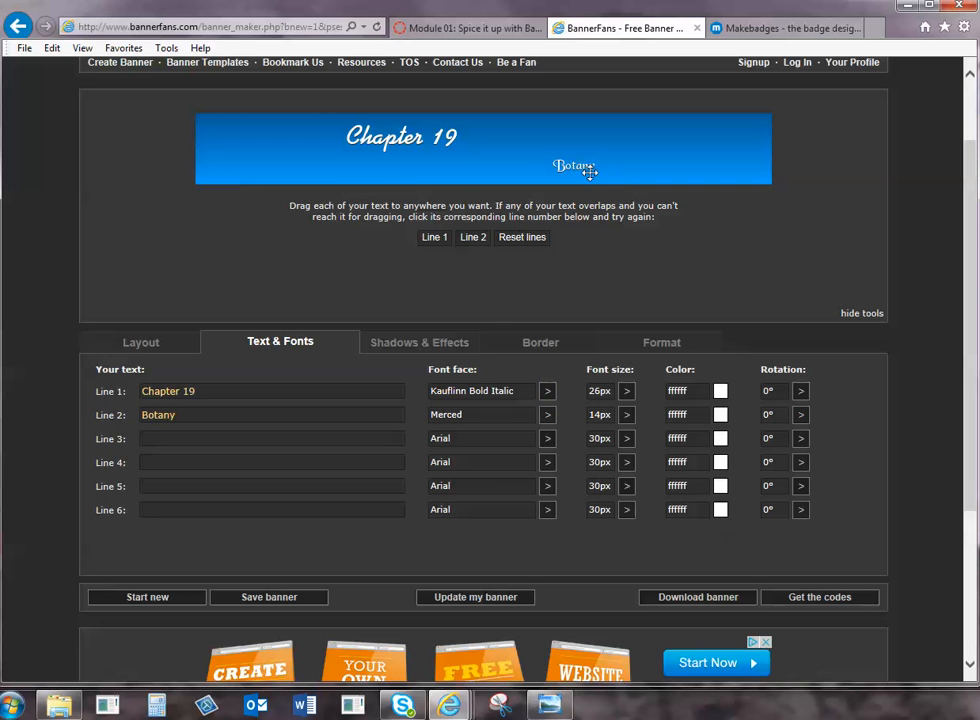
# Examine the Script, Creative, Fancy, Handwritten and Rounded font categories available for the first text line
pyautogui.click(547, 391)
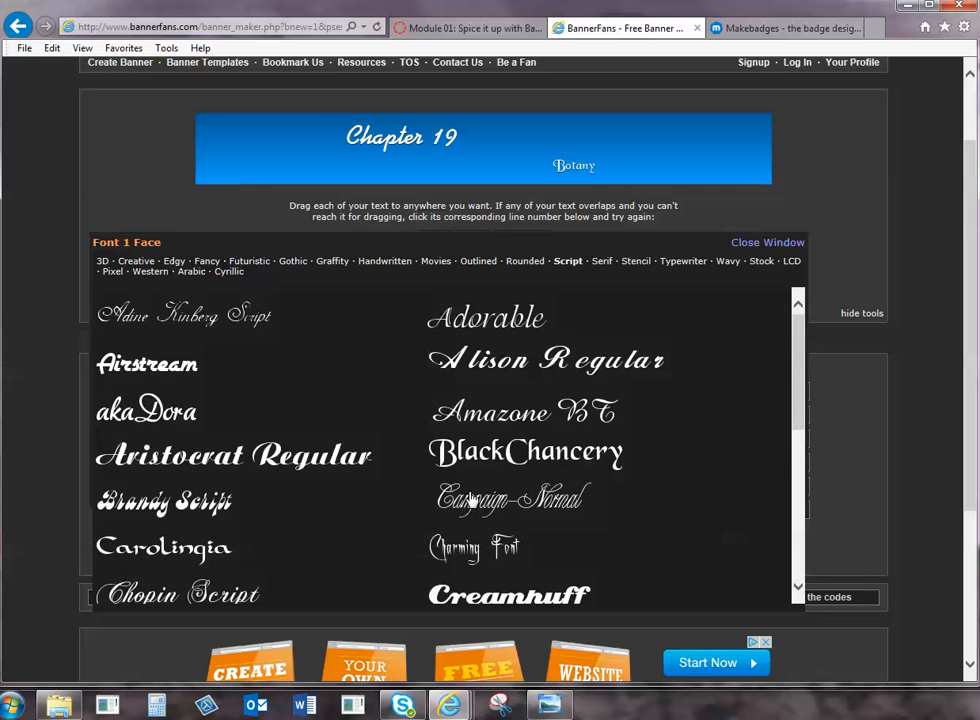
pyautogui.scroll(-2, 471, 499)
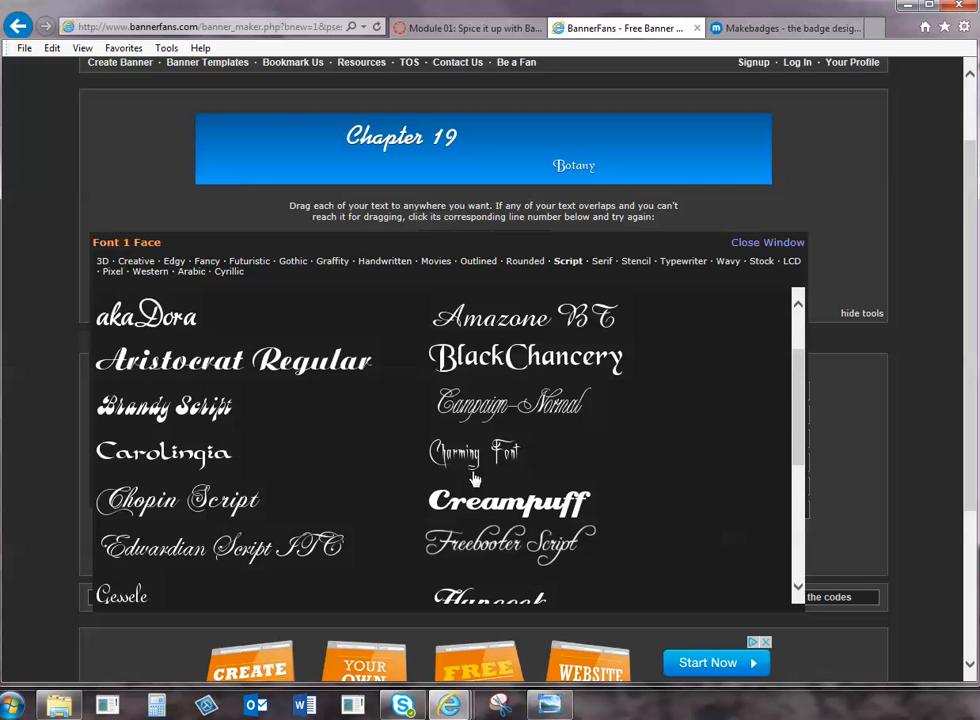
pyautogui.scroll(-4, 475, 480)
pyautogui.scroll(-5, 474, 484)
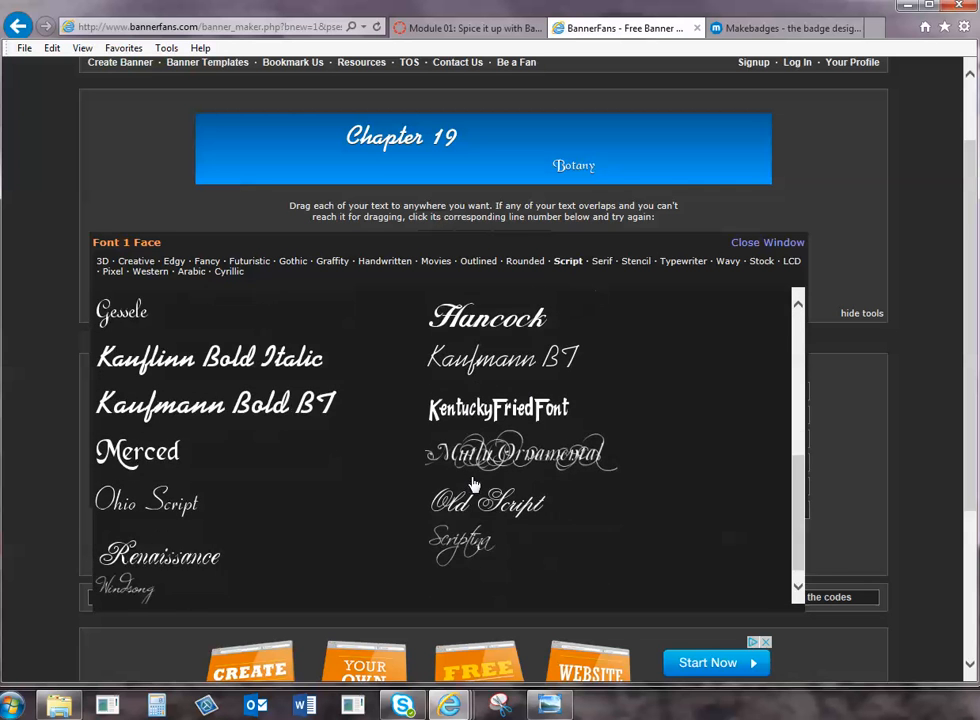
pyautogui.scroll(3, 465, 492)
pyautogui.scroll(2, 465, 490)
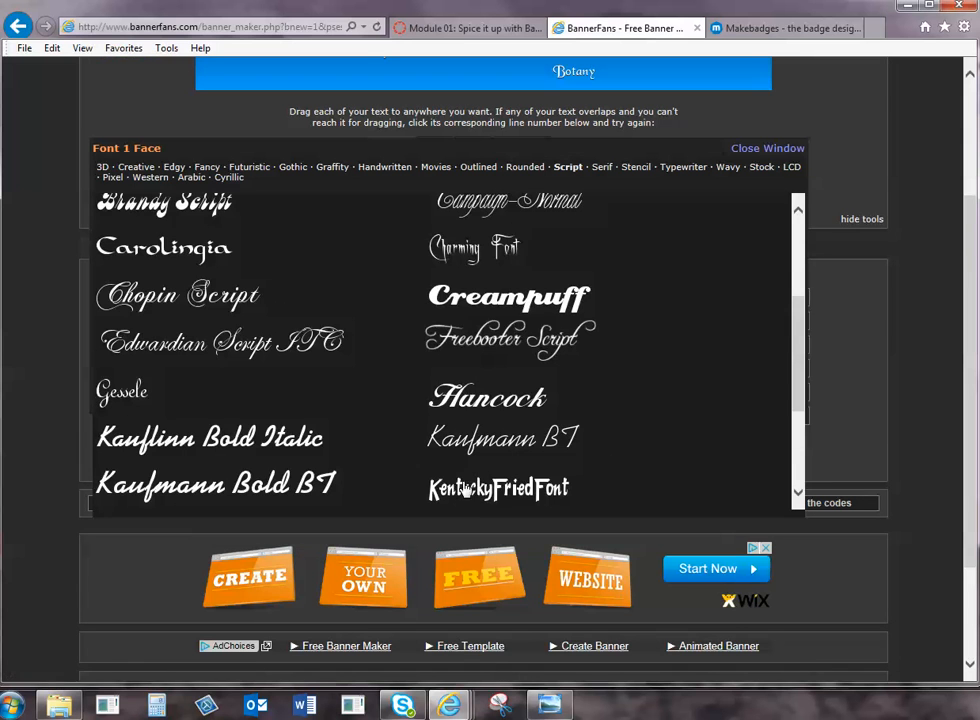
pyautogui.click(126, 168)
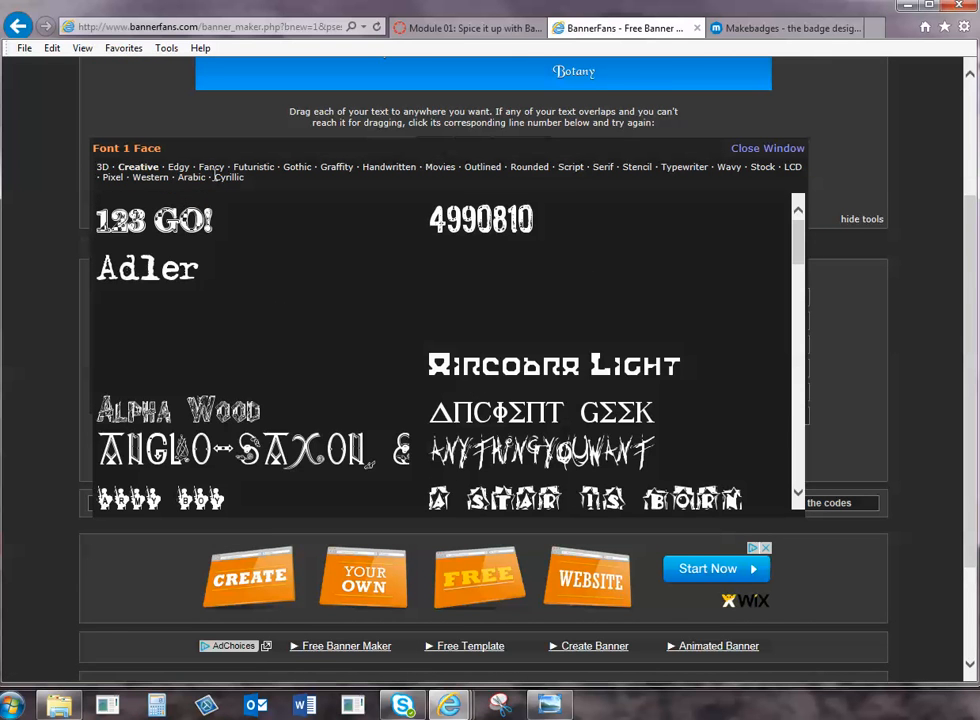
pyautogui.click(210, 168)
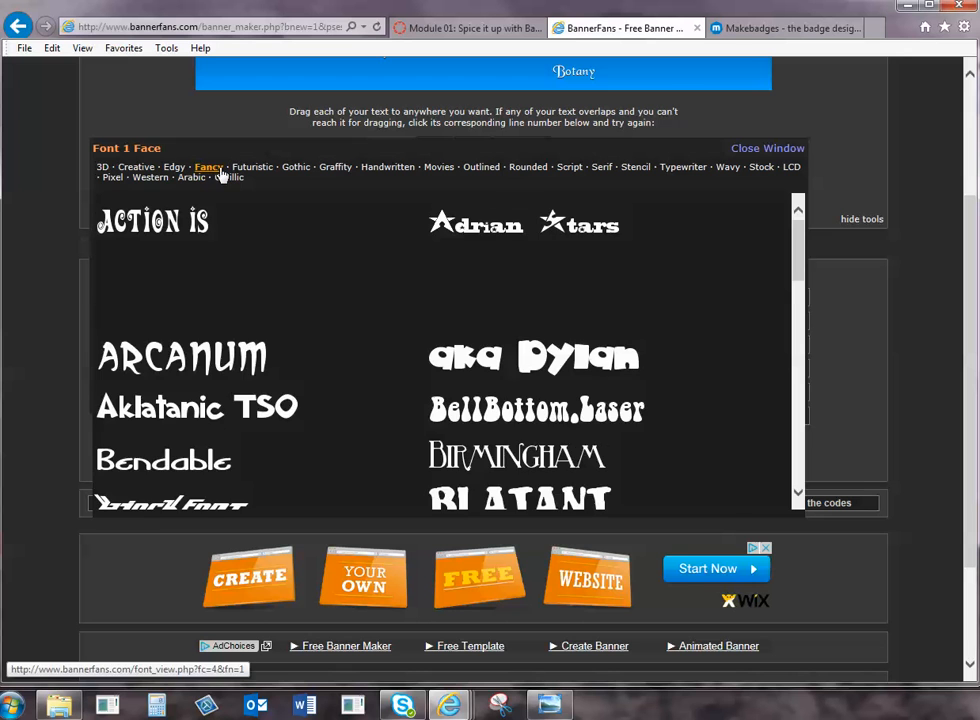
pyautogui.click(388, 168)
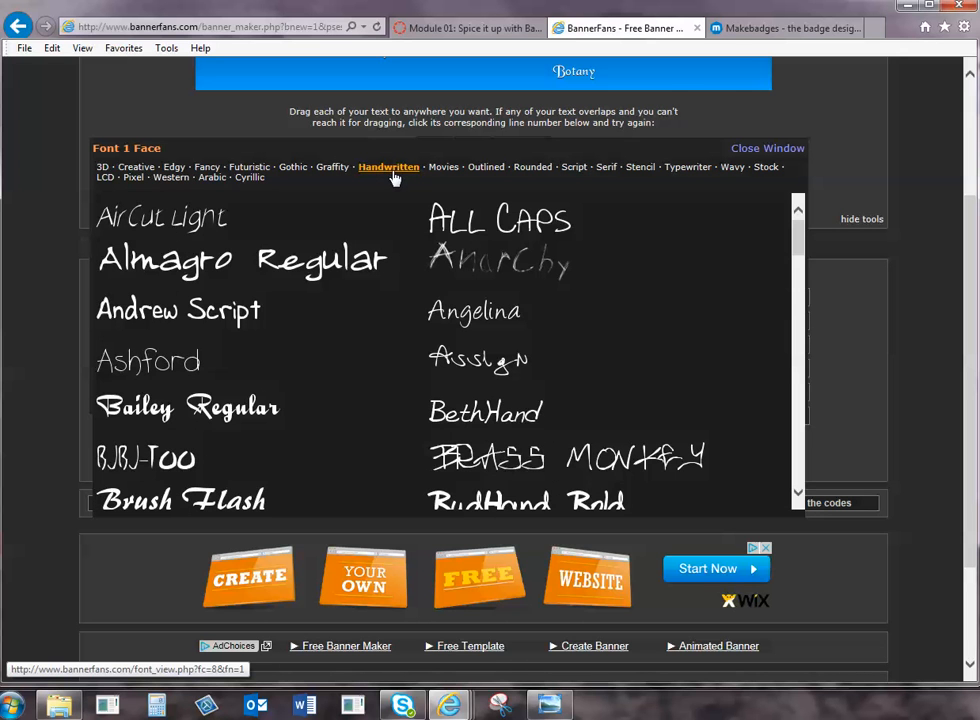
pyautogui.click(527, 168)
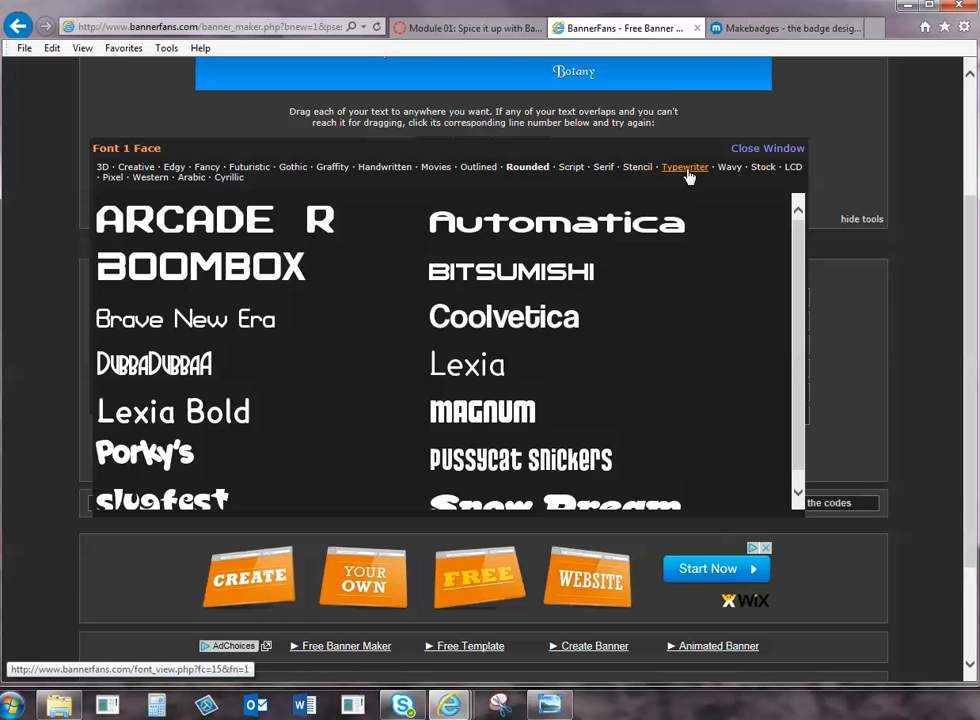
# Set the first line's font to Courier New Bold from the Stock category, update the banner and move "Chapter 19" further left
pyautogui.click(766, 170)
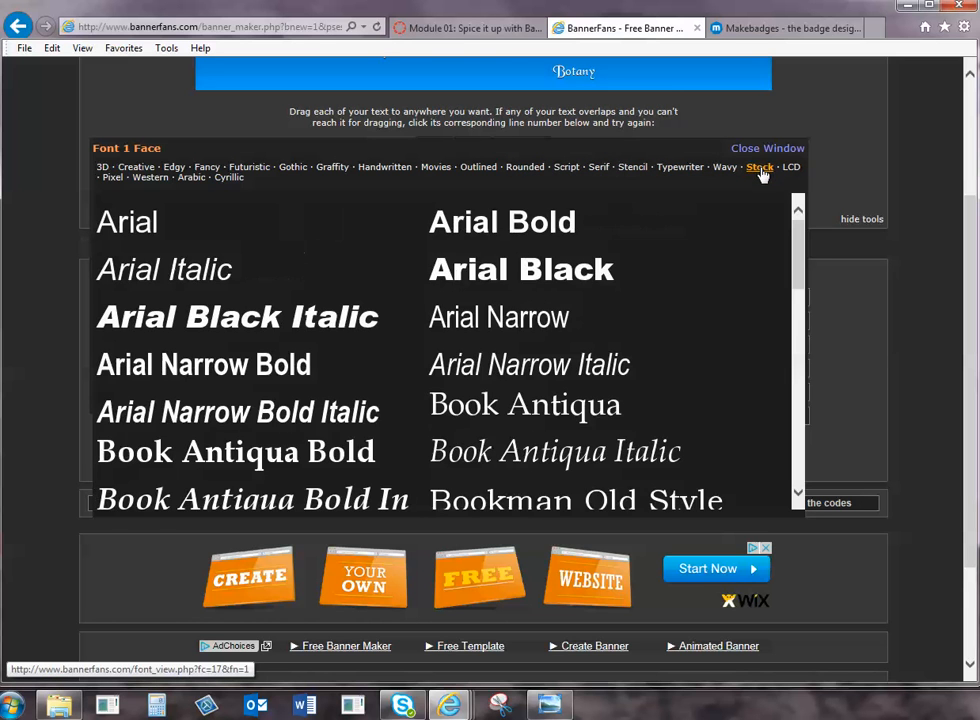
pyautogui.scroll(-2, 753, 377)
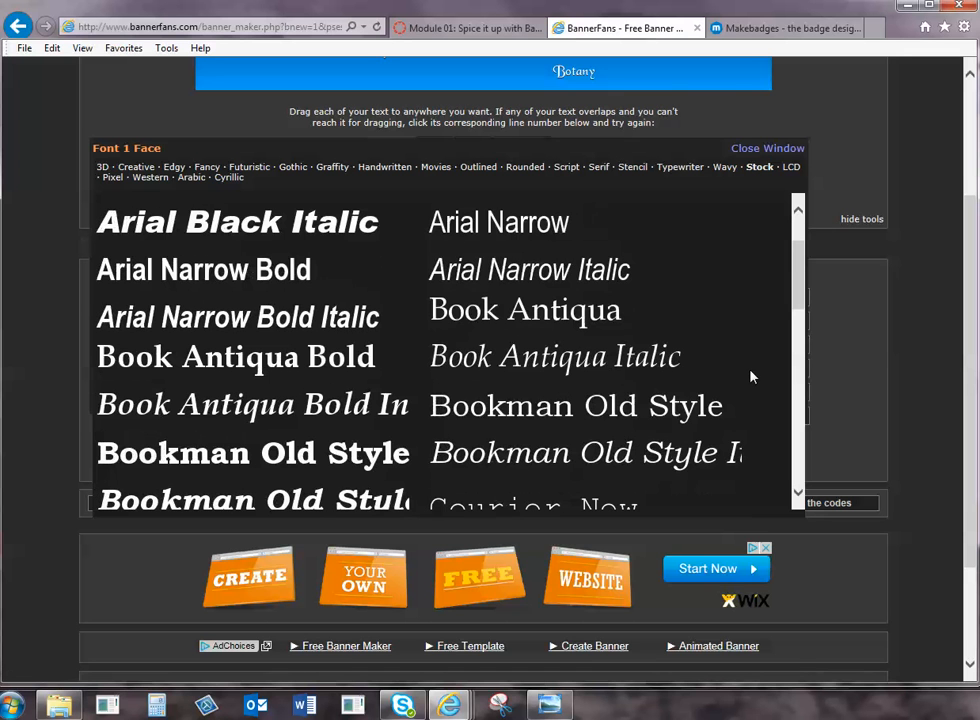
pyautogui.scroll(-2, 751, 374)
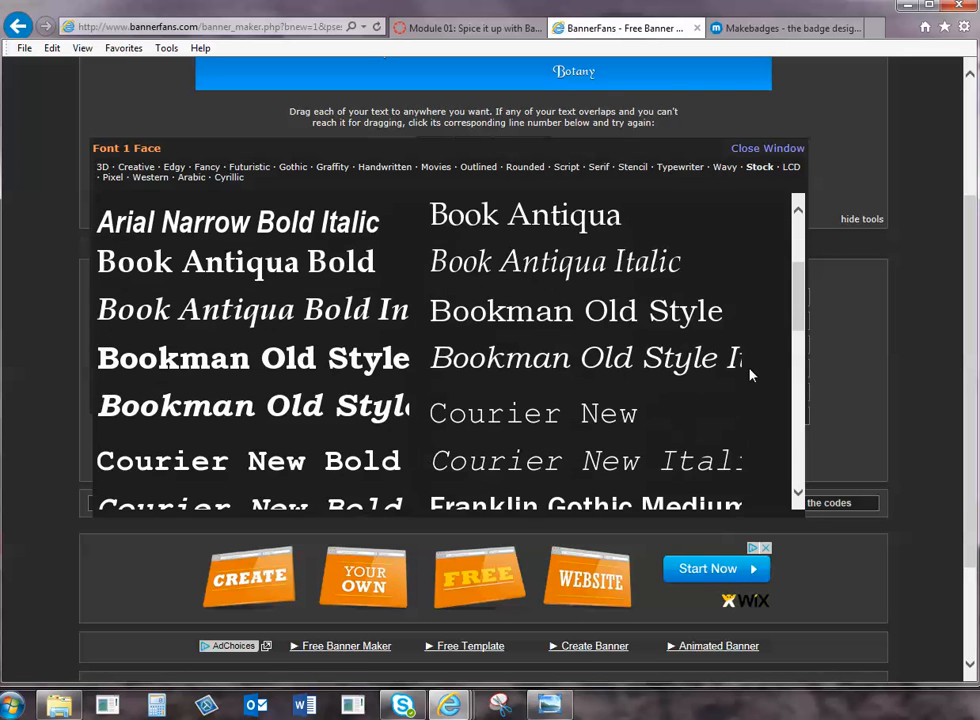
pyautogui.scroll(-2, 748, 373)
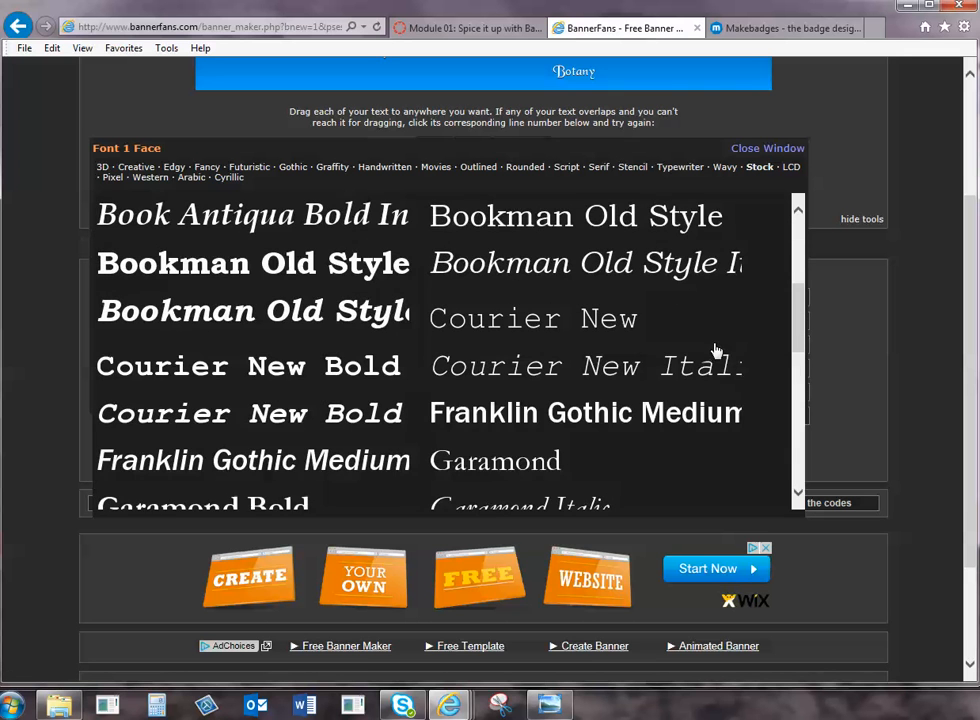
pyautogui.scroll(-1, 713, 350)
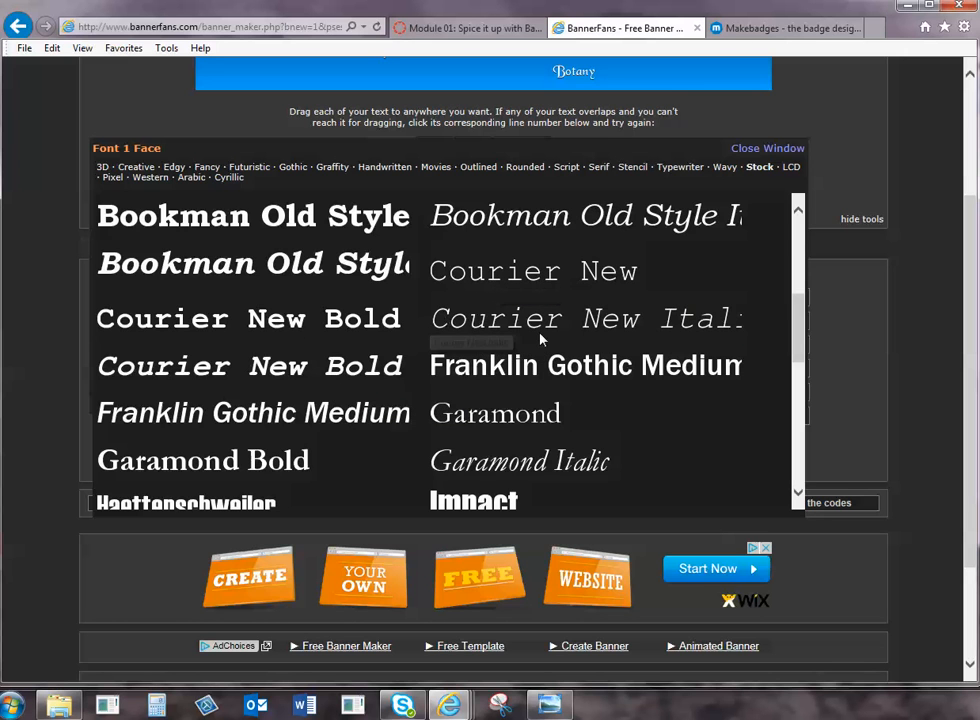
pyautogui.click(343, 327)
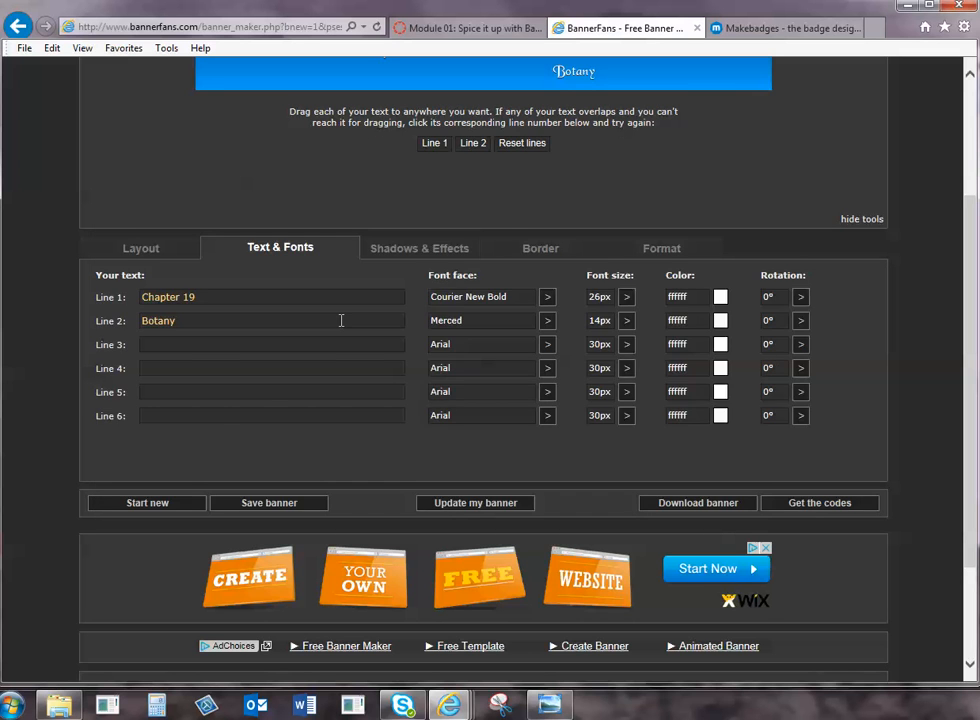
pyautogui.click(492, 506)
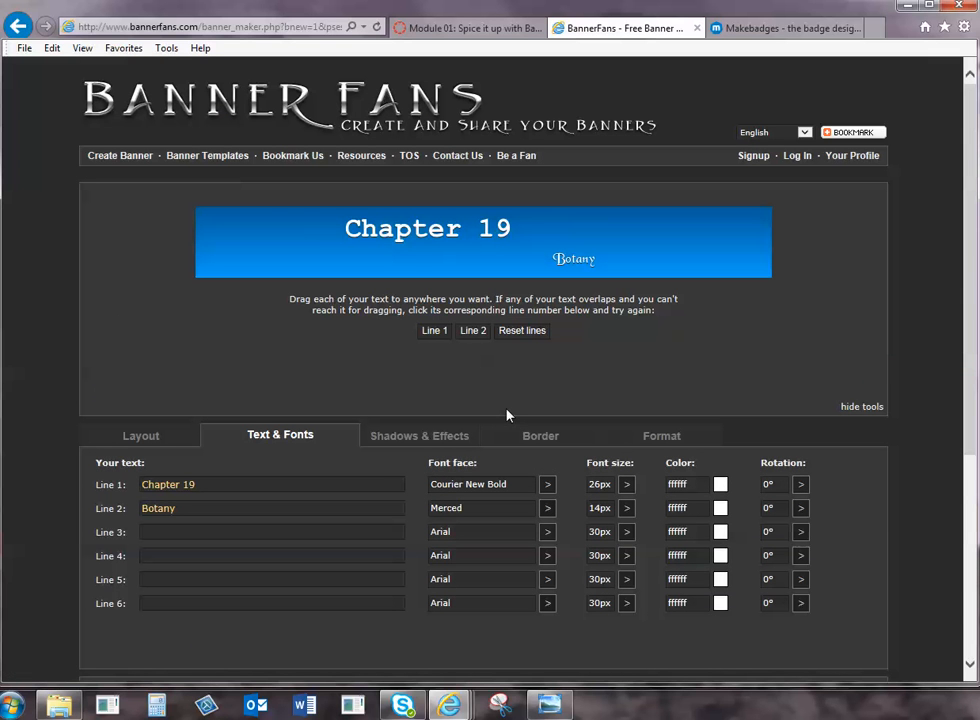
pyautogui.moveTo(368, 228); pyautogui.dragTo(287, 239)
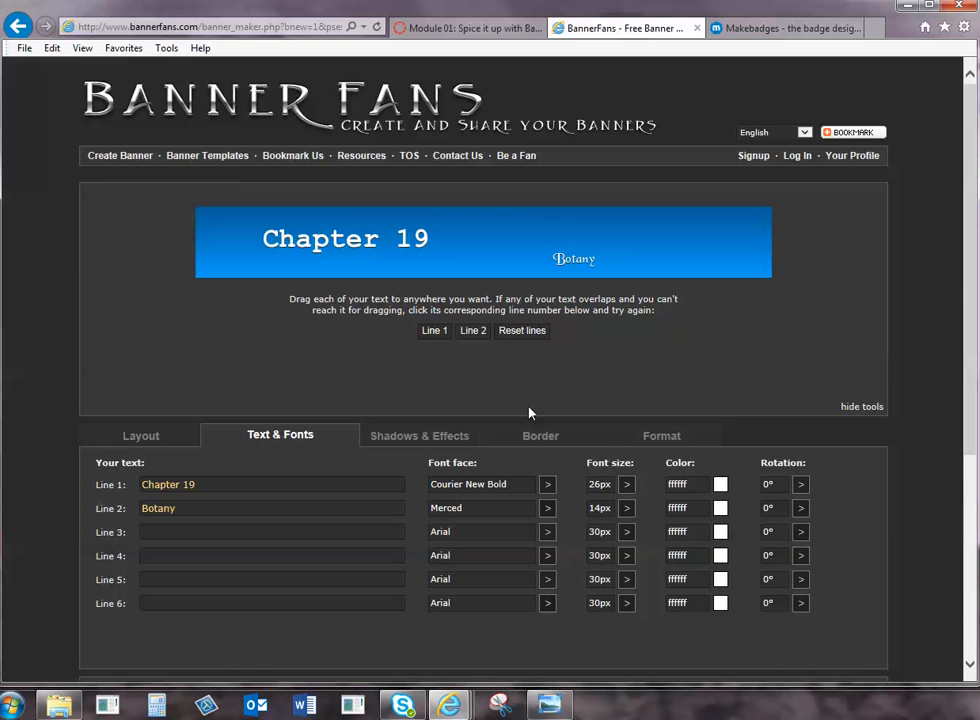
# Set the first line's font size to 48px, update the banner and place "Chapter 19" and "Botany" side by side without overlap
pyautogui.click(626, 486)
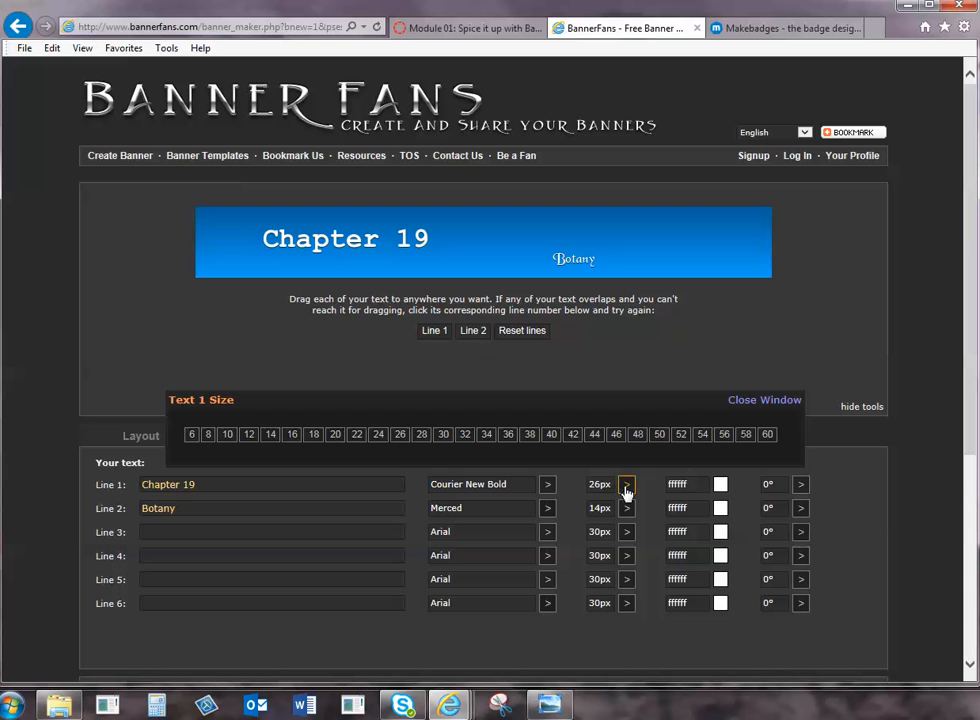
pyautogui.click(638, 435)
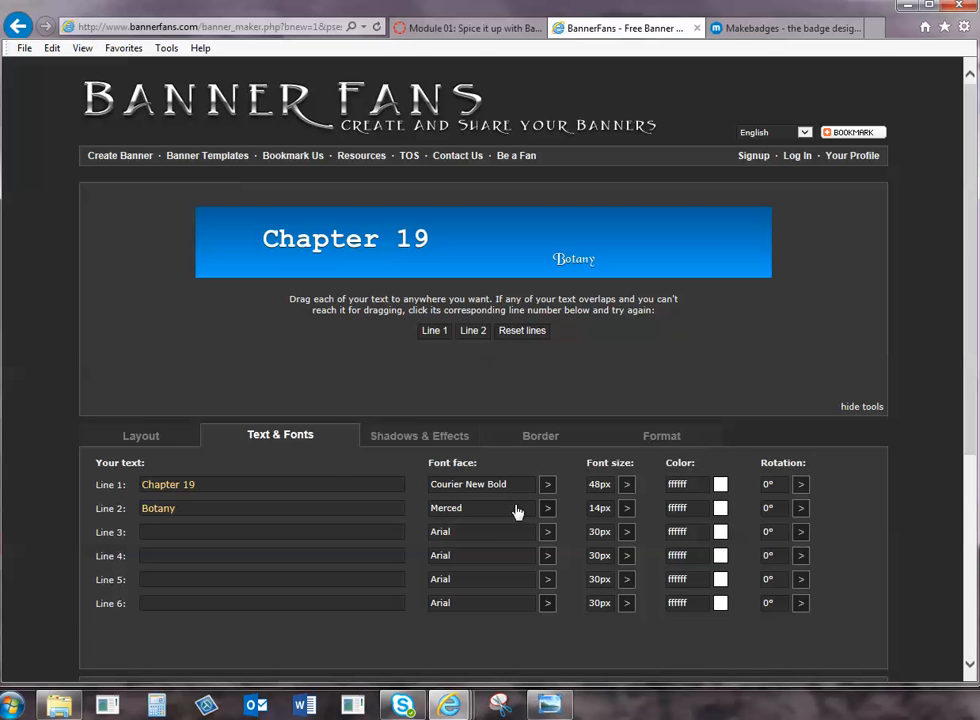
pyautogui.scroll(-1, 520, 516)
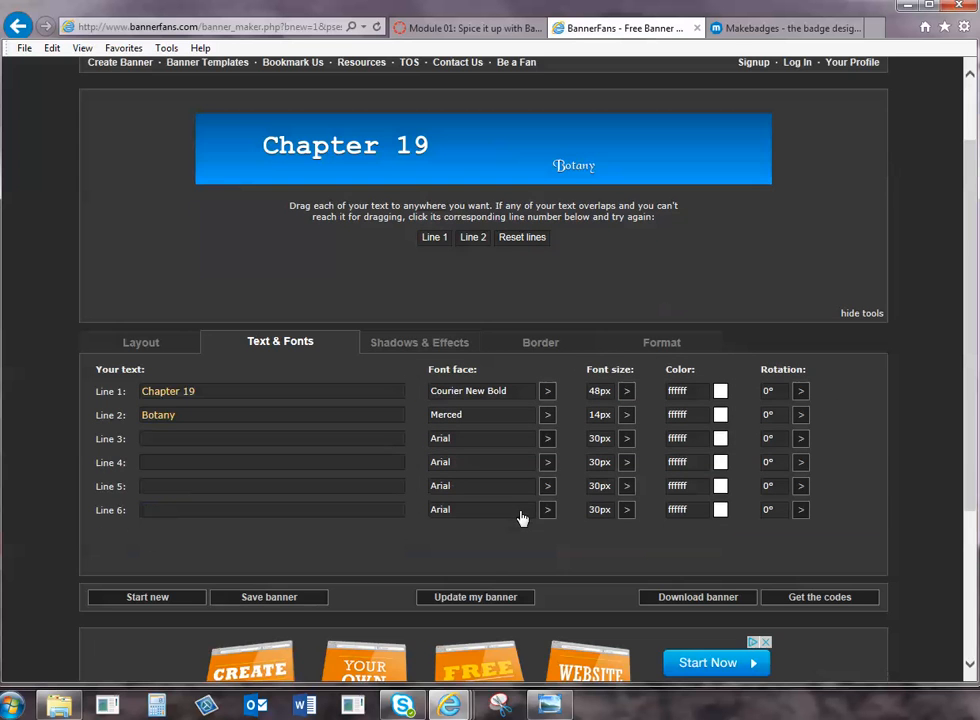
pyautogui.click(490, 604)
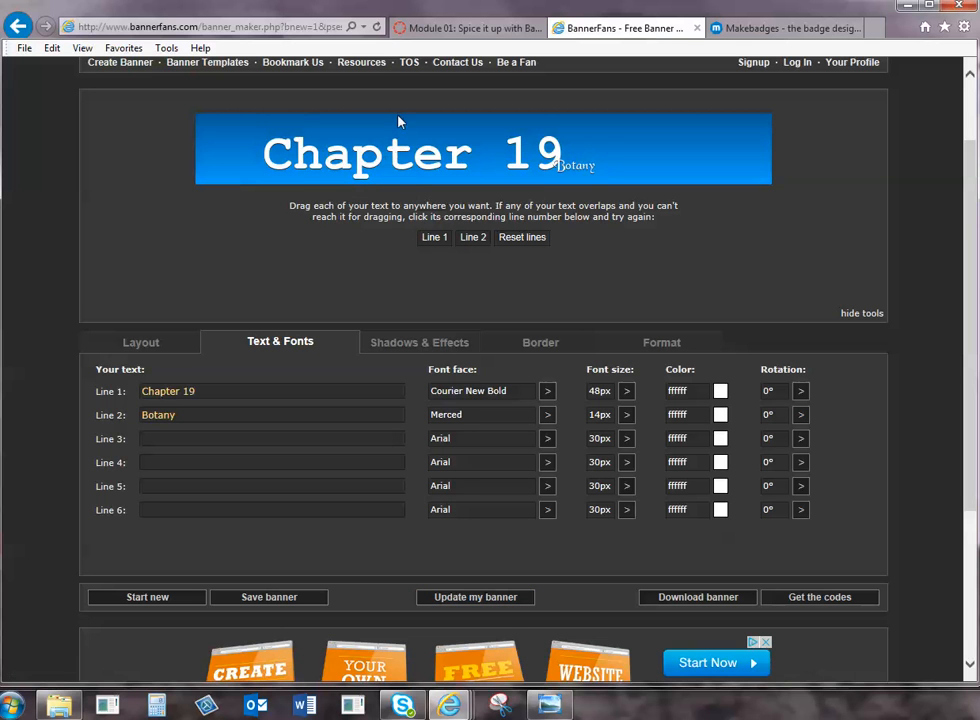
pyautogui.moveTo(399, 147); pyautogui.dragTo(350, 142)
pyautogui.moveTo(579, 168); pyautogui.dragTo(592, 145)
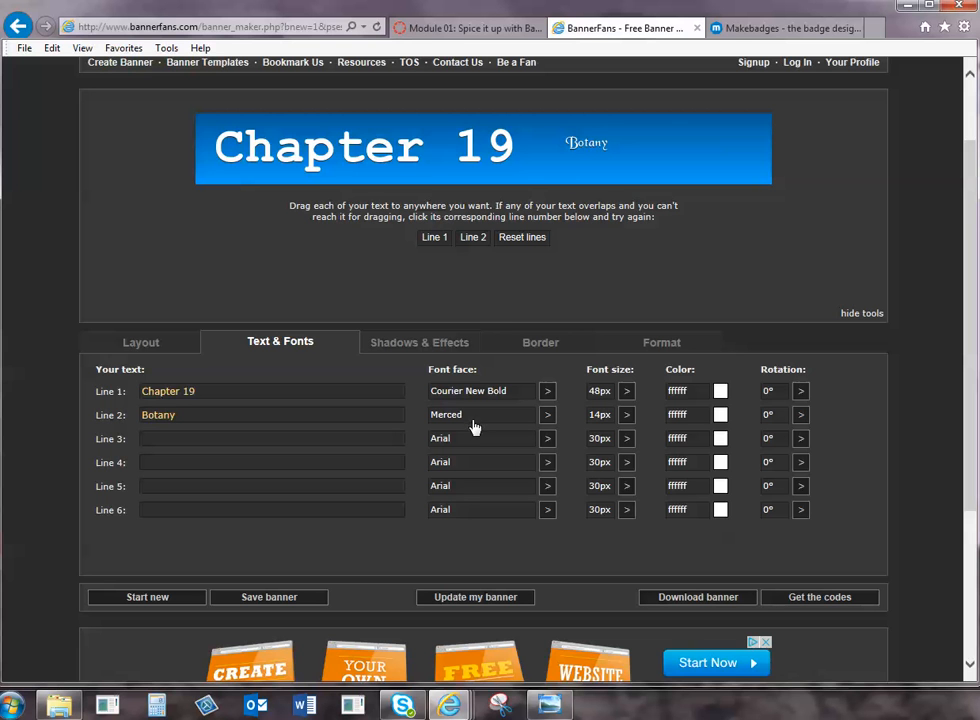
# Set the font of the second text line, "Botany", to Courier New from the Stock category
pyautogui.click(548, 415)
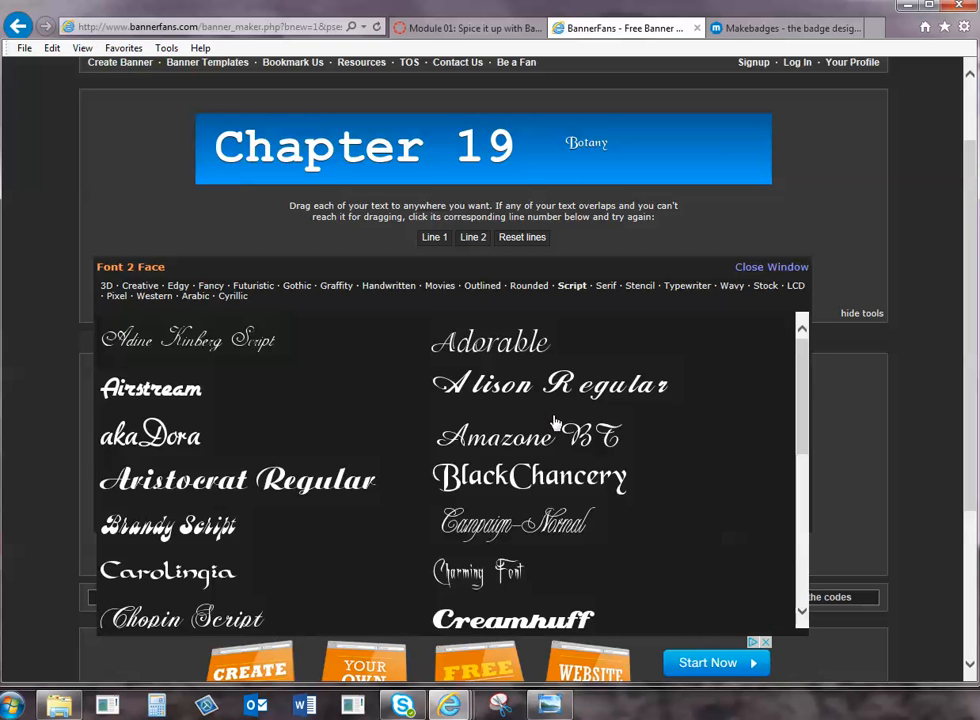
pyautogui.click(768, 288)
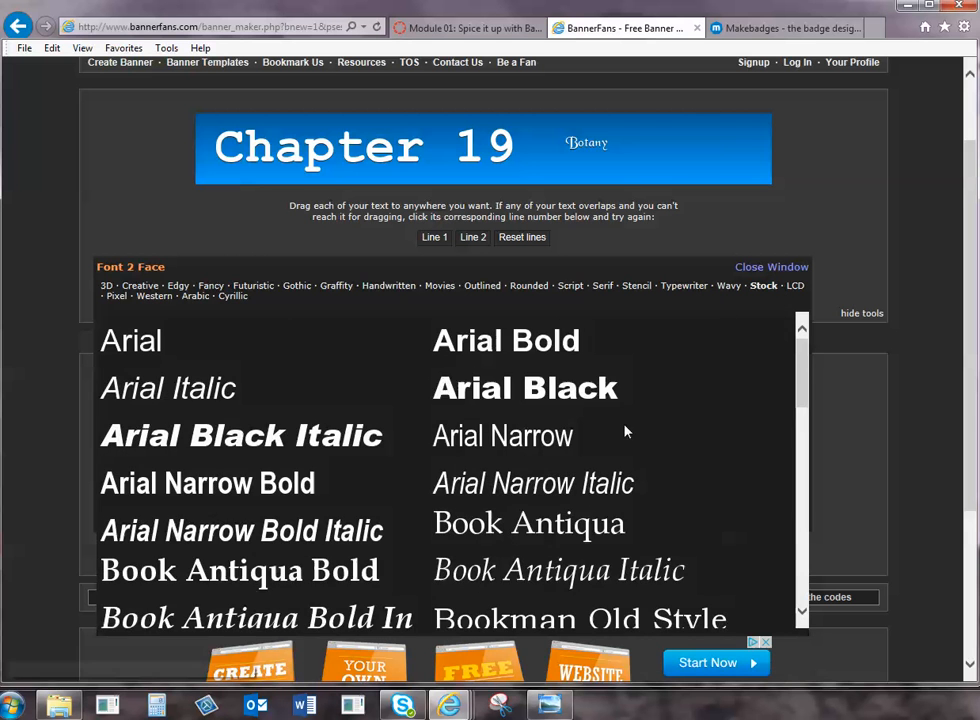
pyautogui.scroll(-3, 625, 432)
pyautogui.scroll(-2, 680, 475)
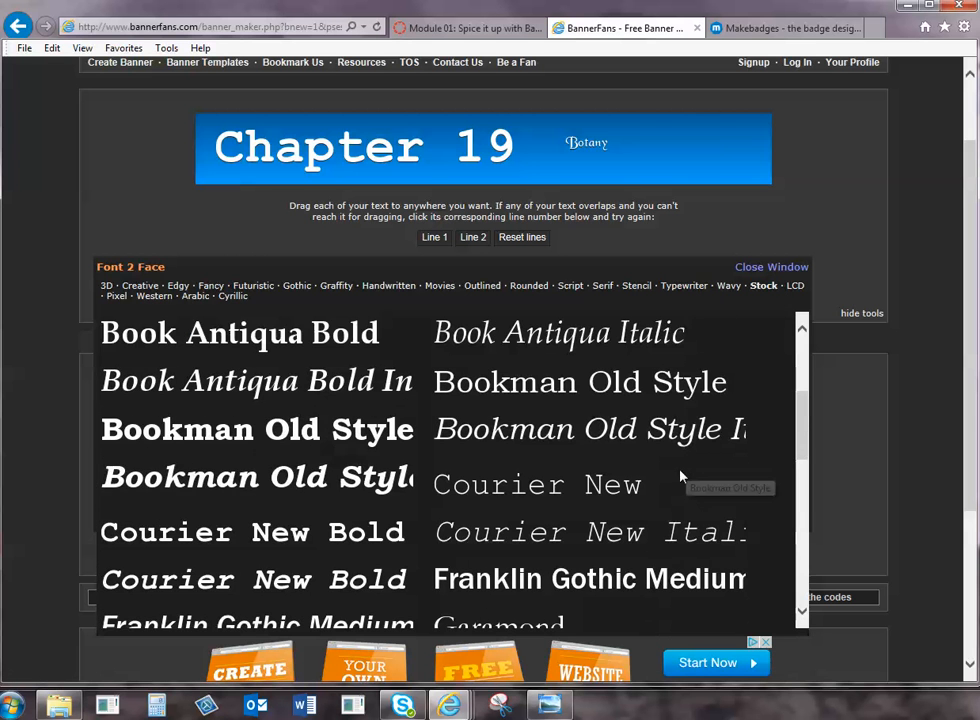
pyautogui.click(561, 485)
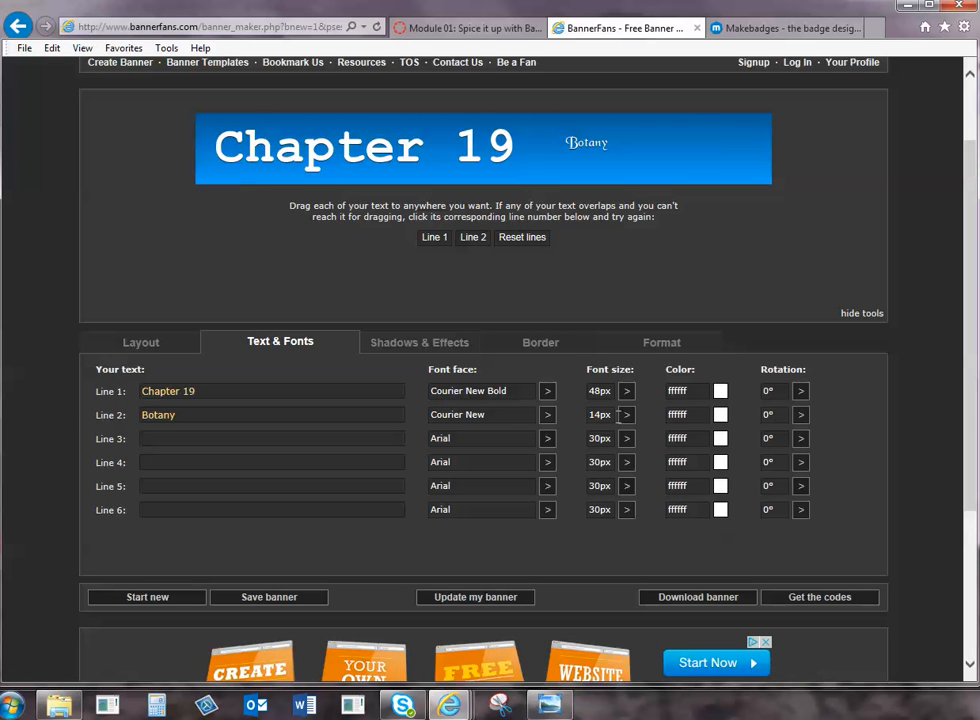
# Set the second line's font size to 48px, update the banner and move "Botany" closer to "Chapter 19"
pyautogui.click(627, 415)
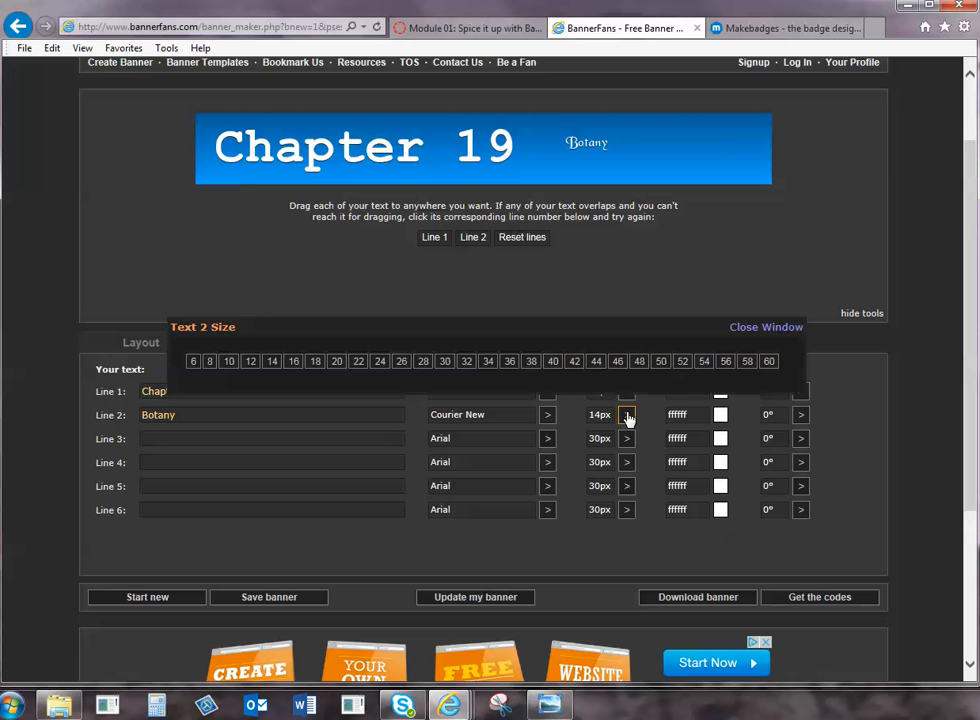
pyautogui.click(639, 361)
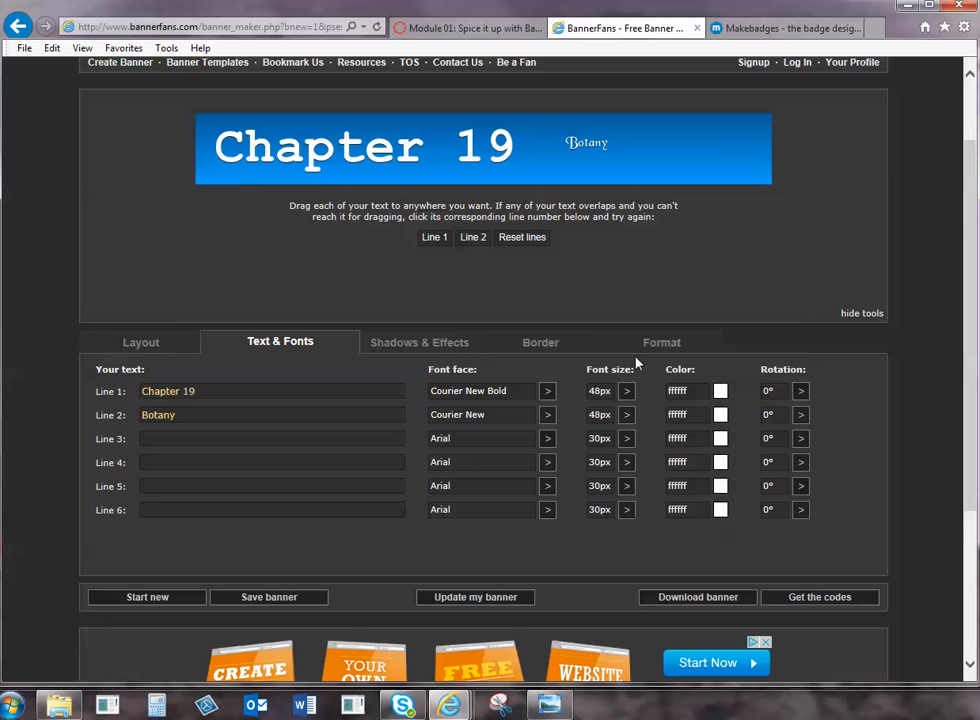
pyautogui.click(477, 597)
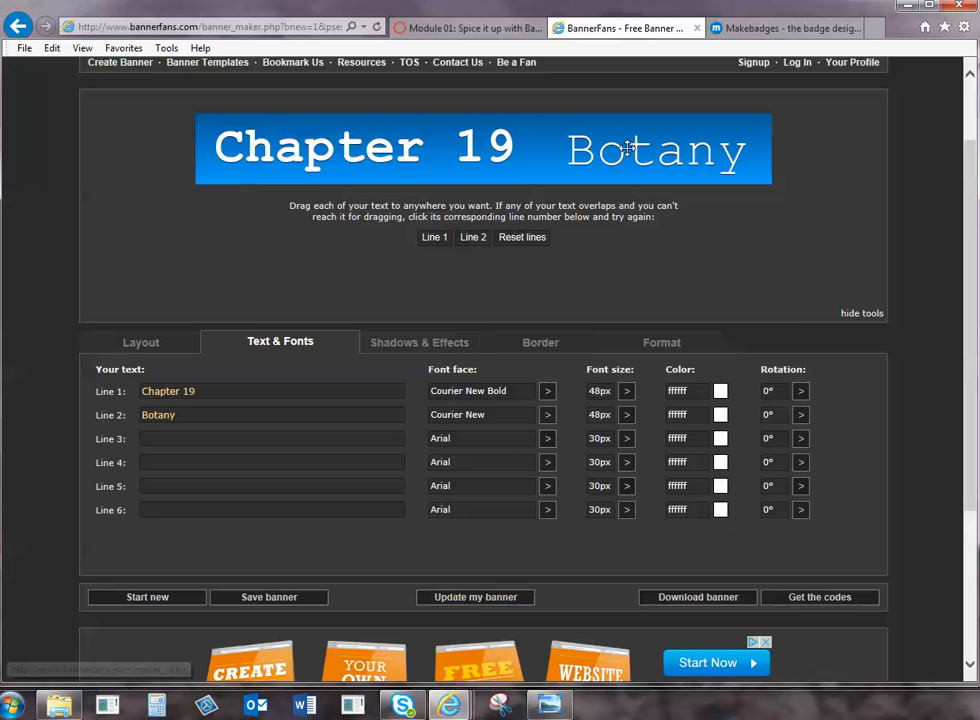
pyautogui.moveTo(649, 155); pyautogui.dragTo(630, 148)
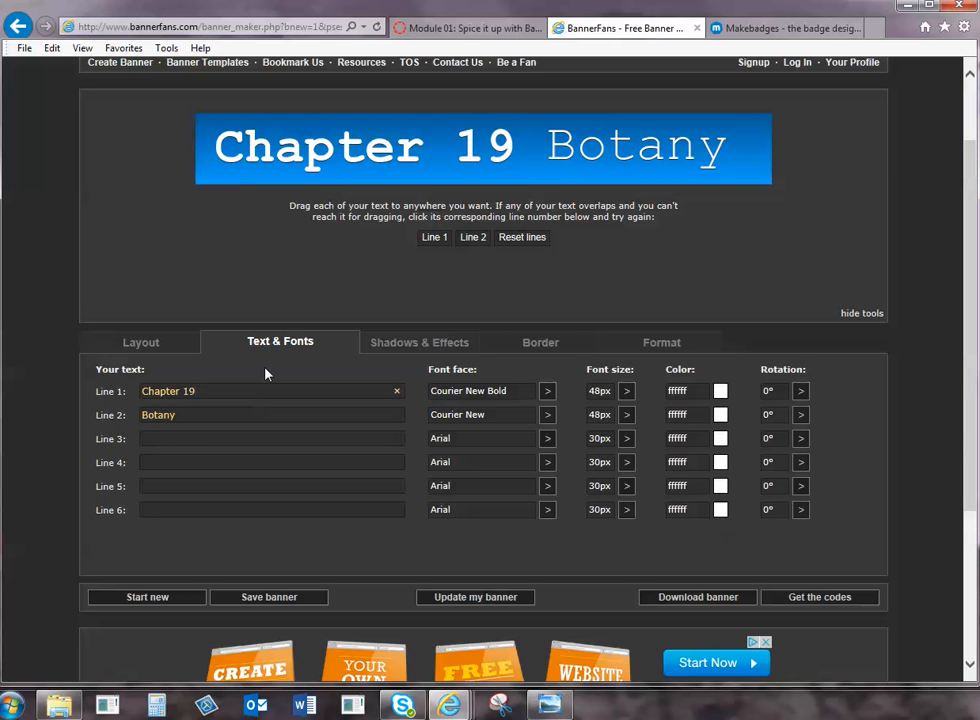
# Add a colon to the first line so it reads "Chapter 19:", update the banner and place "Botany" just after the colon
pyautogui.write(':')
pyautogui.click(478, 597)
pyautogui.moveTo(604, 137); pyautogui.dragTo(616, 148)
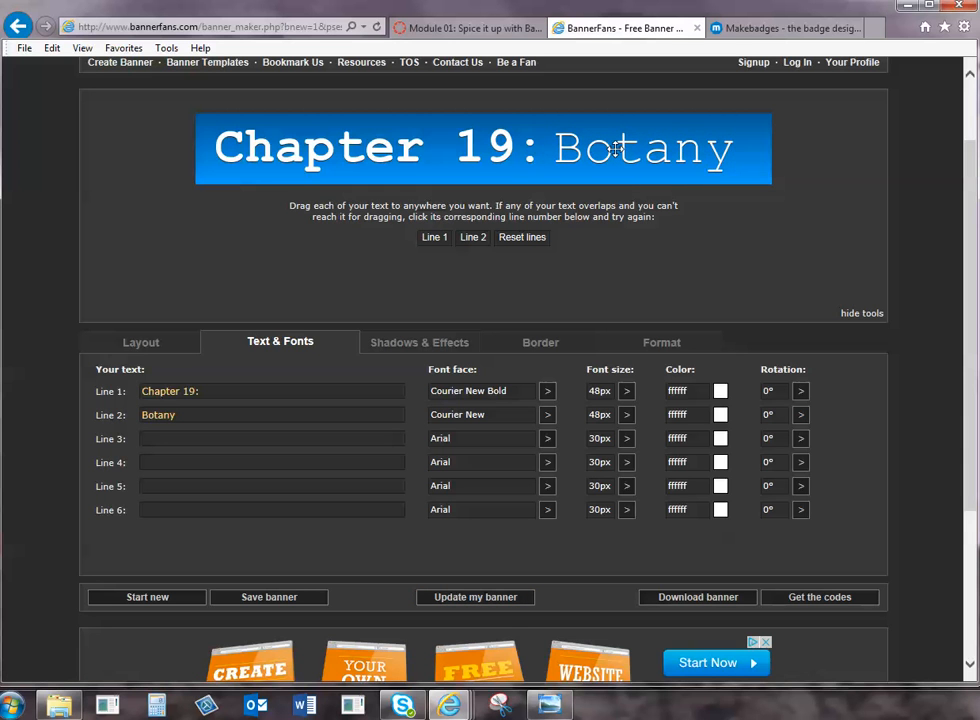
# Set the shadow position of the first text line to Bottom right
pyautogui.click(402, 350)
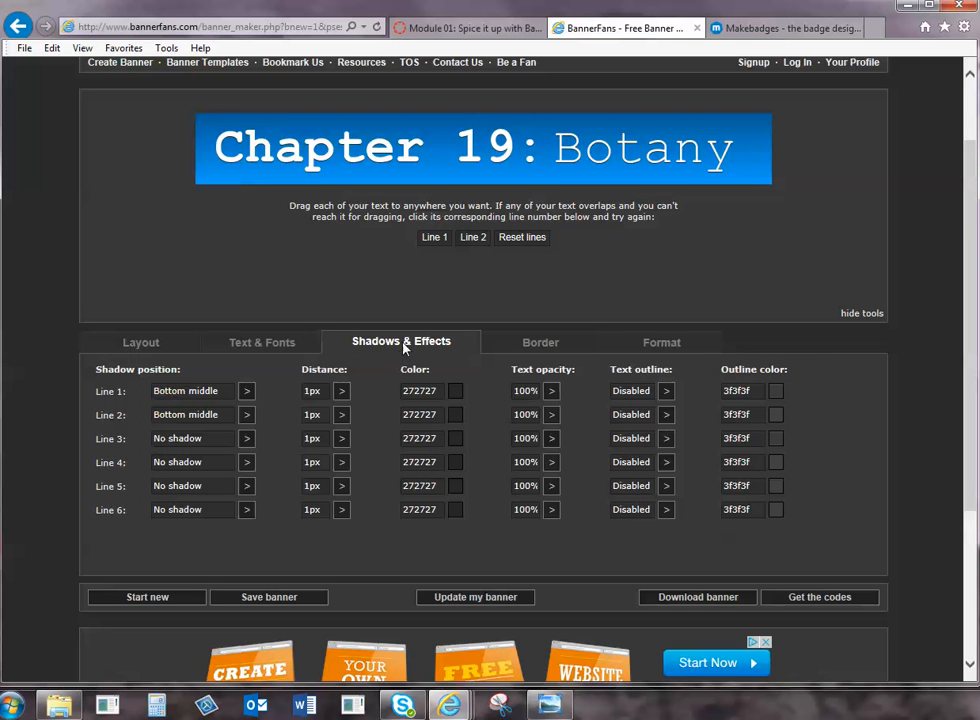
pyautogui.click(246, 394)
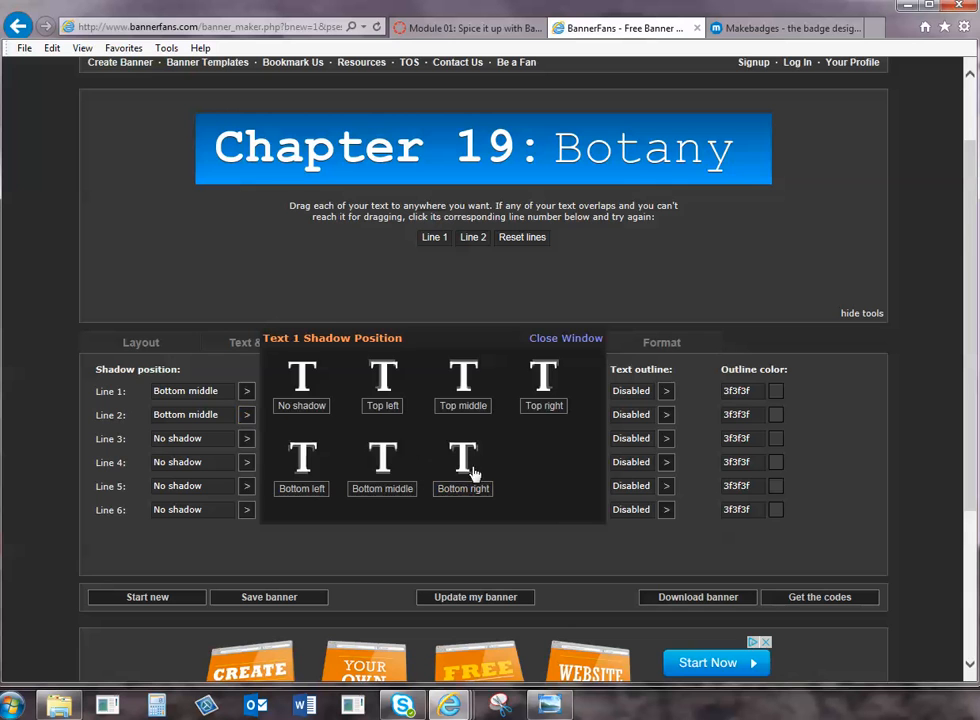
pyautogui.click(462, 462)
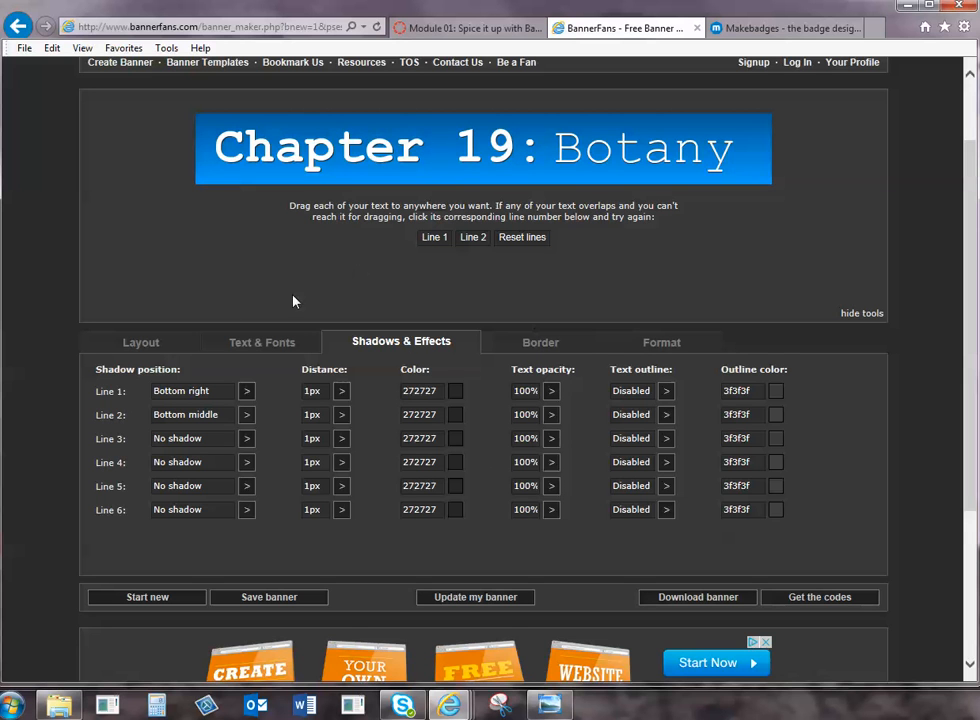
# Set the background gradient's first color to dark purple 490077 and its second to bright purple a200cc, and update the banner
pyautogui.click(141, 344)
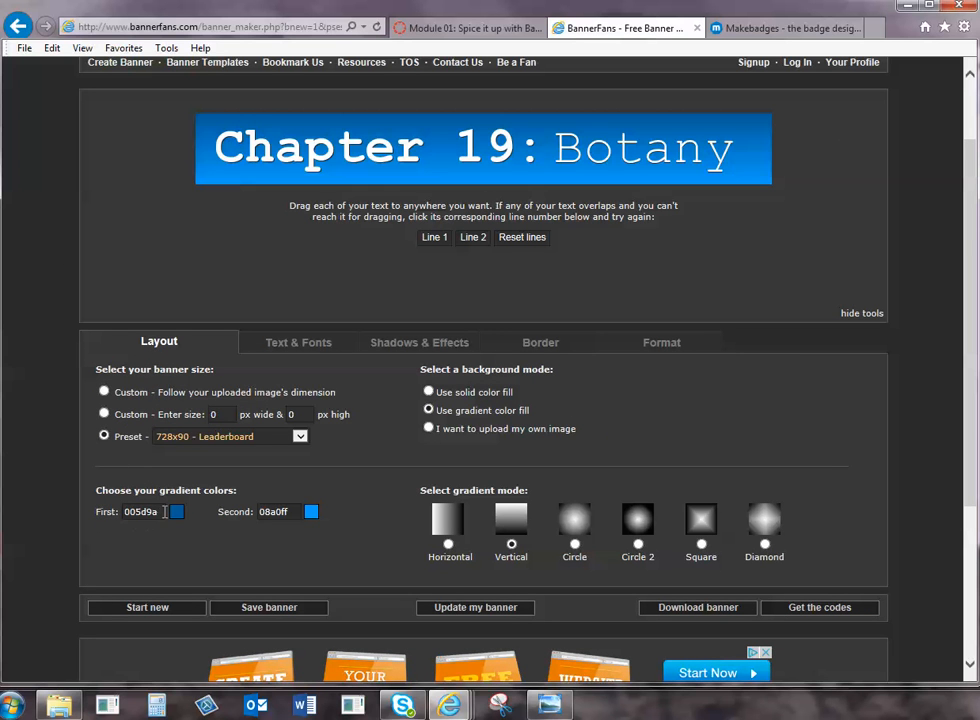
pyautogui.click(176, 512)
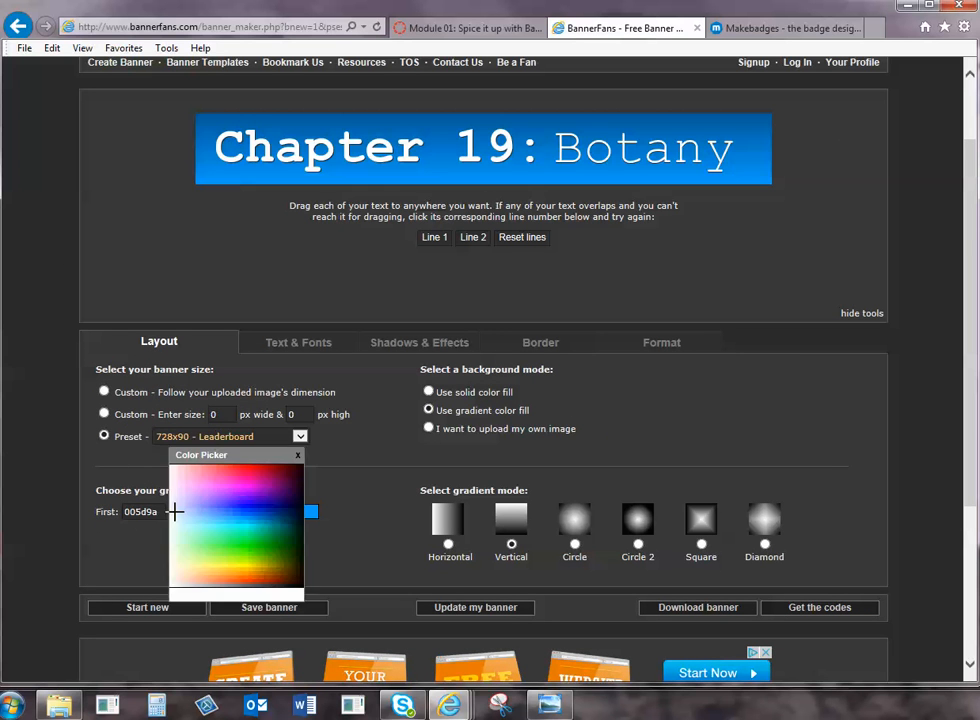
pyautogui.click(276, 494)
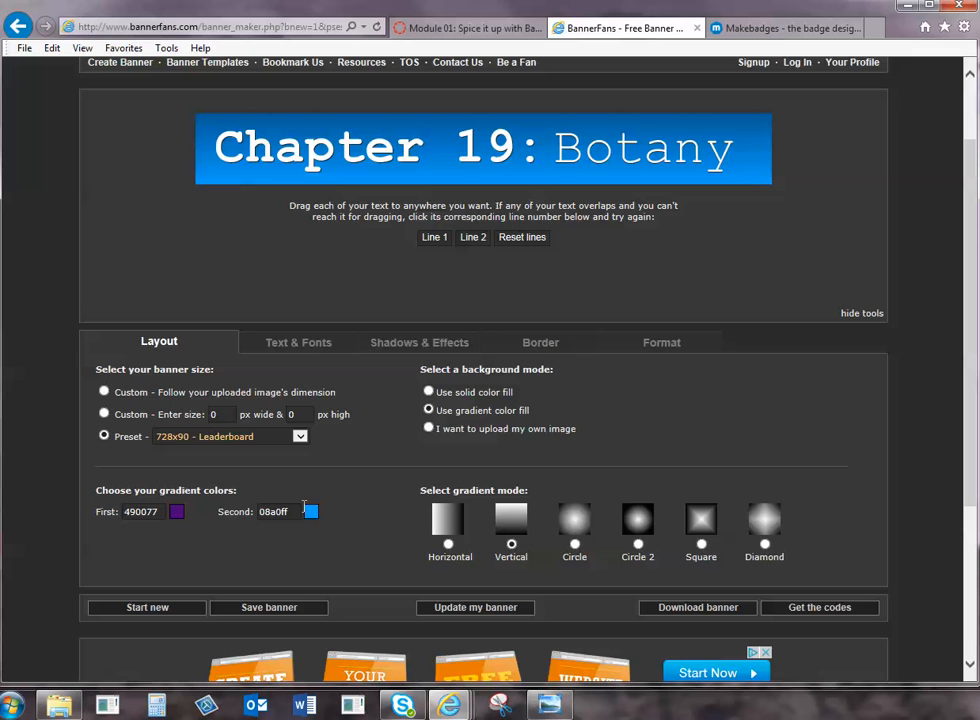
pyautogui.click(311, 512)
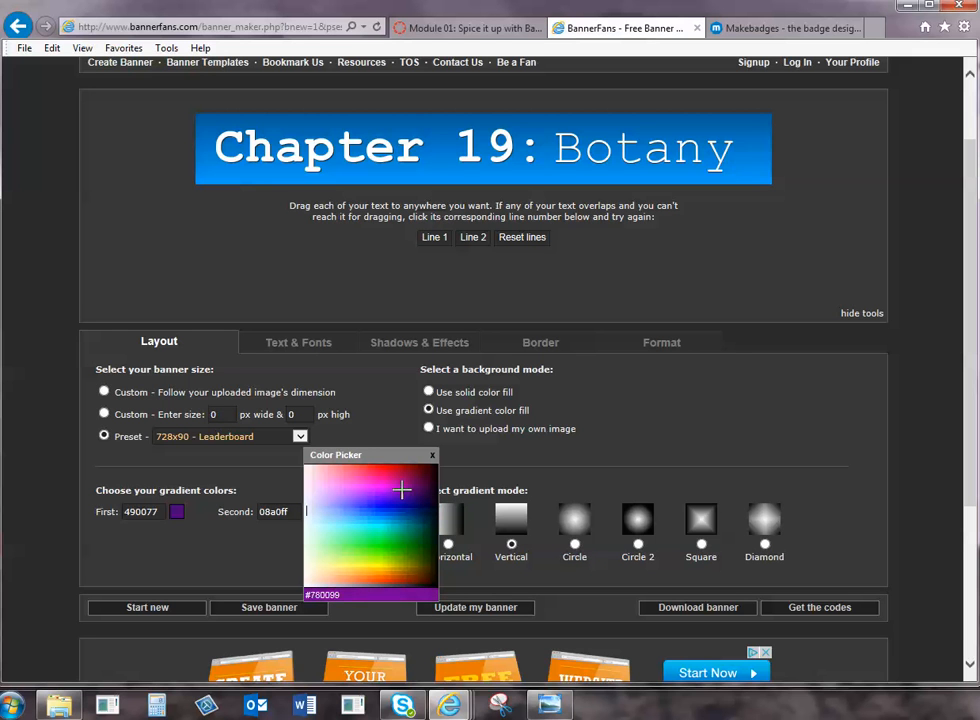
pyautogui.click(391, 488)
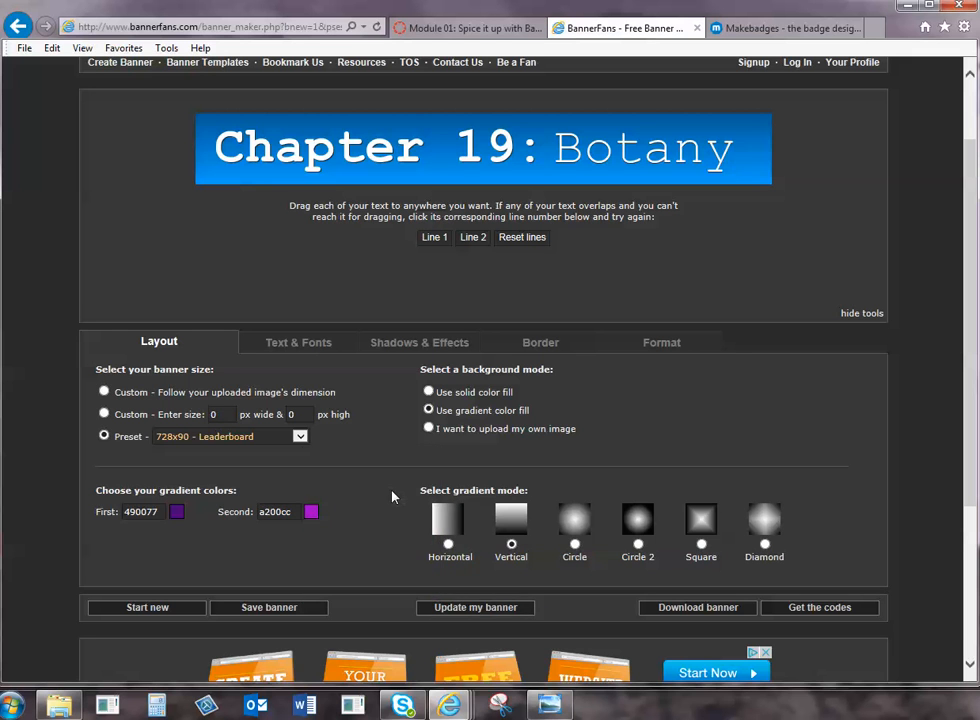
pyautogui.click(484, 608)
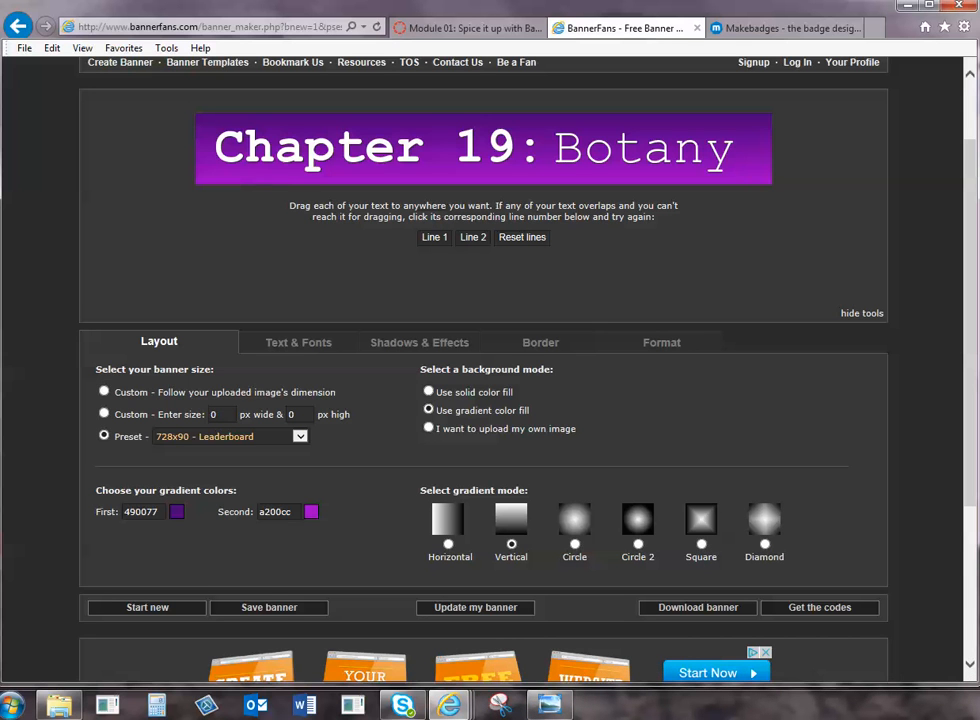
# Show the text and font settings and capture the banner editor area with the Snipping Tool
pyautogui.click(298, 344)
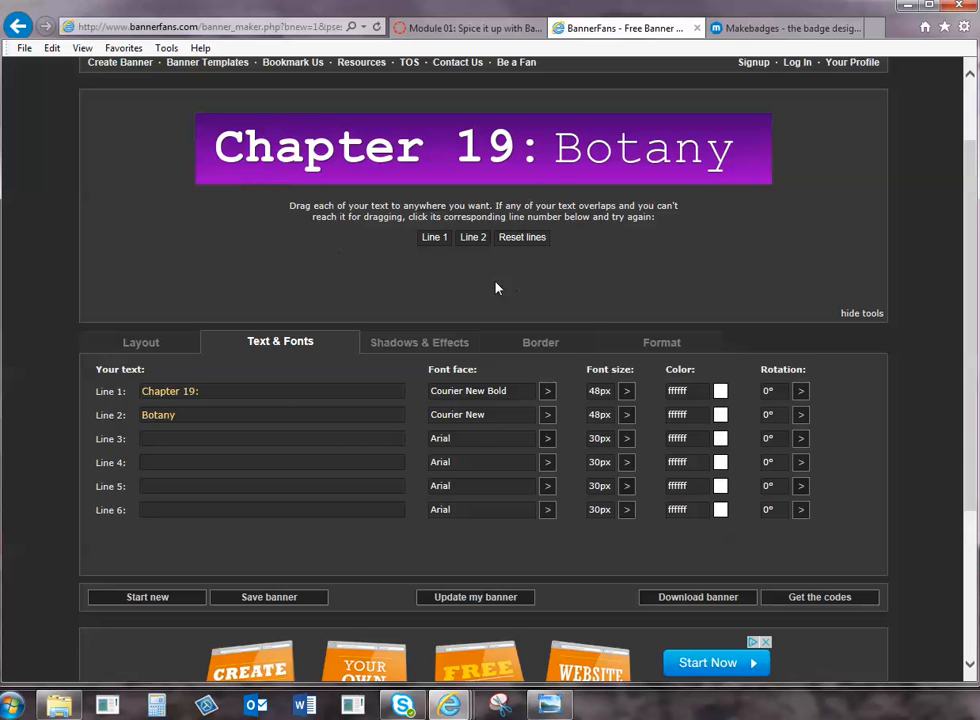
pyautogui.click(500, 705)
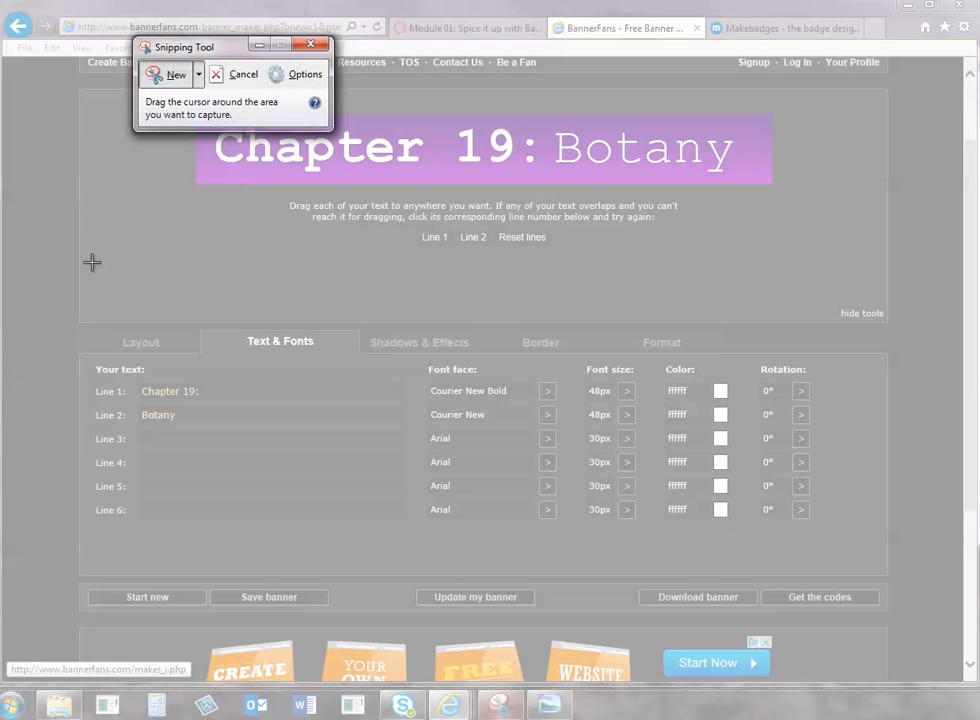
pyautogui.moveTo(70, 87); pyautogui.dragTo(885, 552)
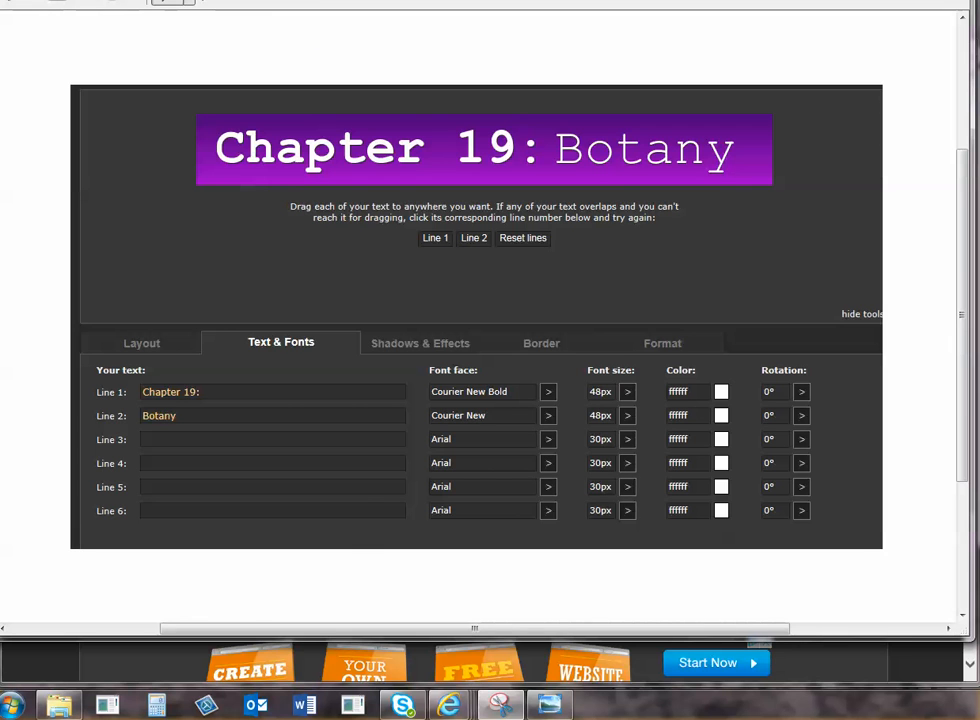
pyautogui.hotkey('ctrl', 'n')
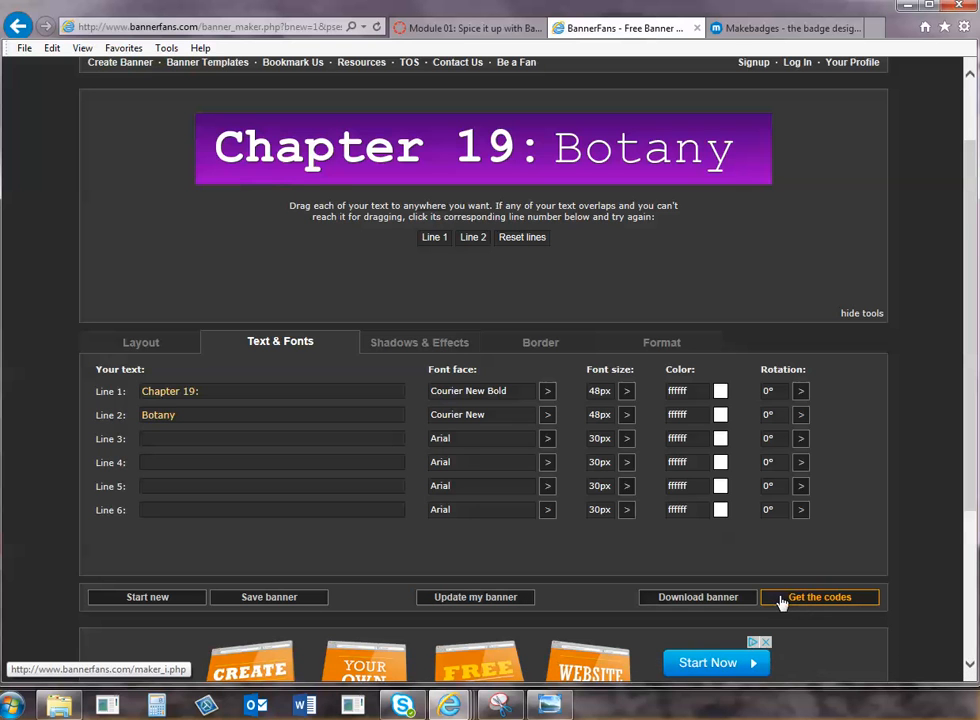
# Download the finished banner and save a JPG copy of the opened image as "chapter 19 botany" in the Pictures library
pyautogui.click(721, 600)
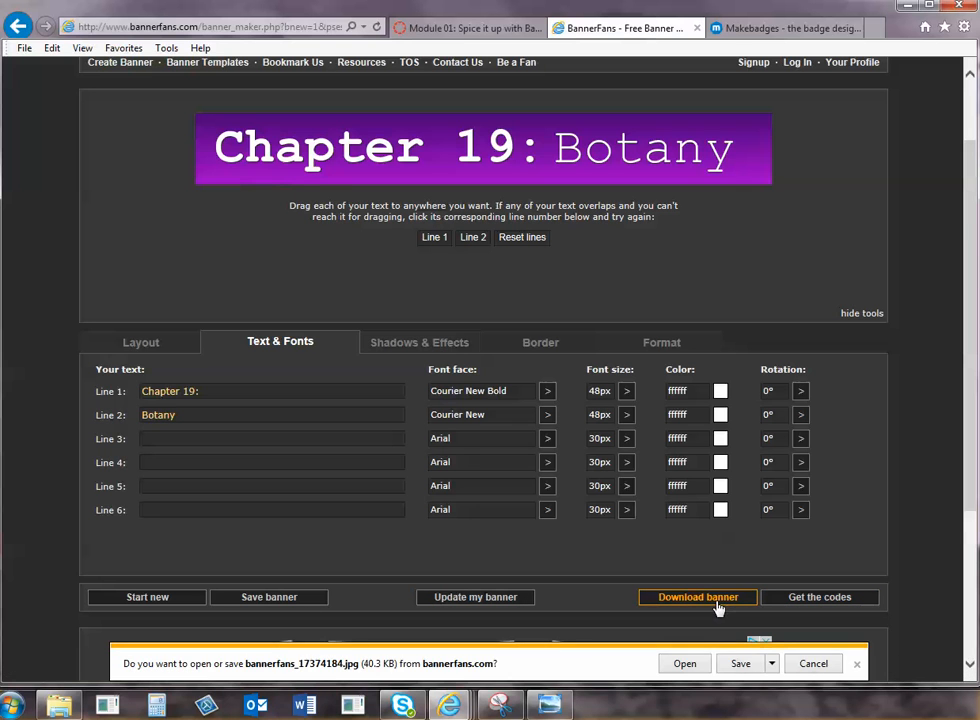
pyautogui.click(689, 666)
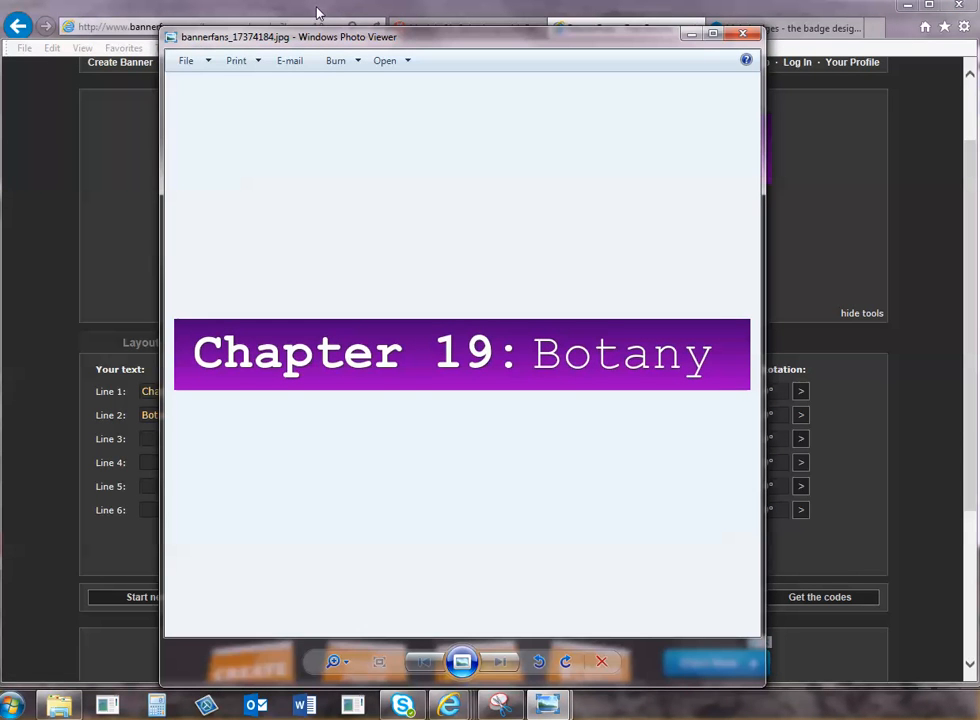
pyautogui.click(210, 63)
pyautogui.click(233, 99)
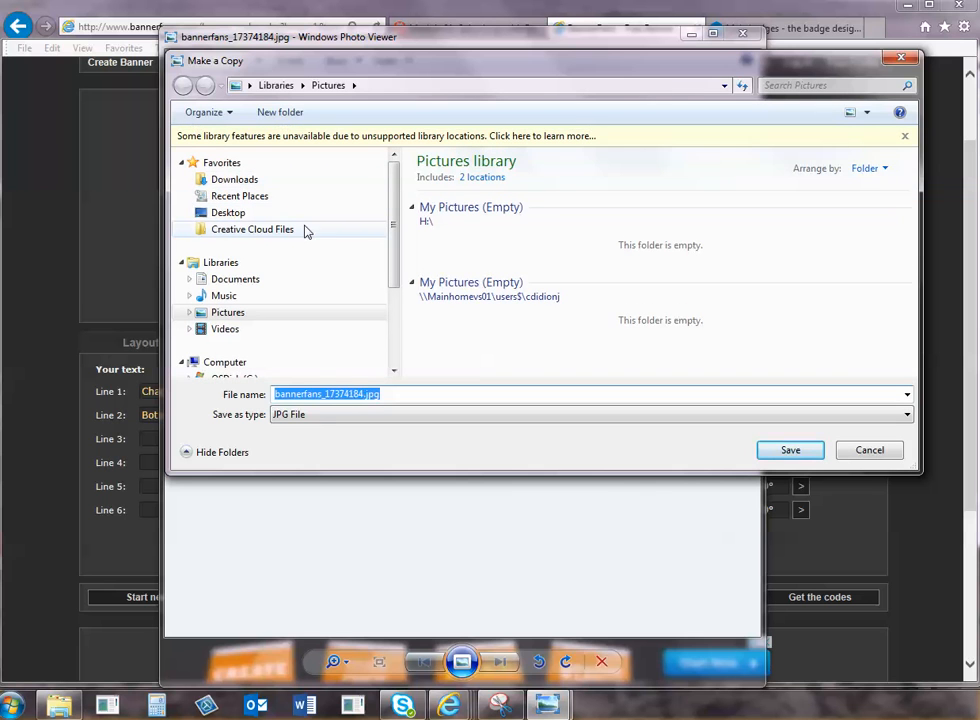
pyautogui.write('chapt')
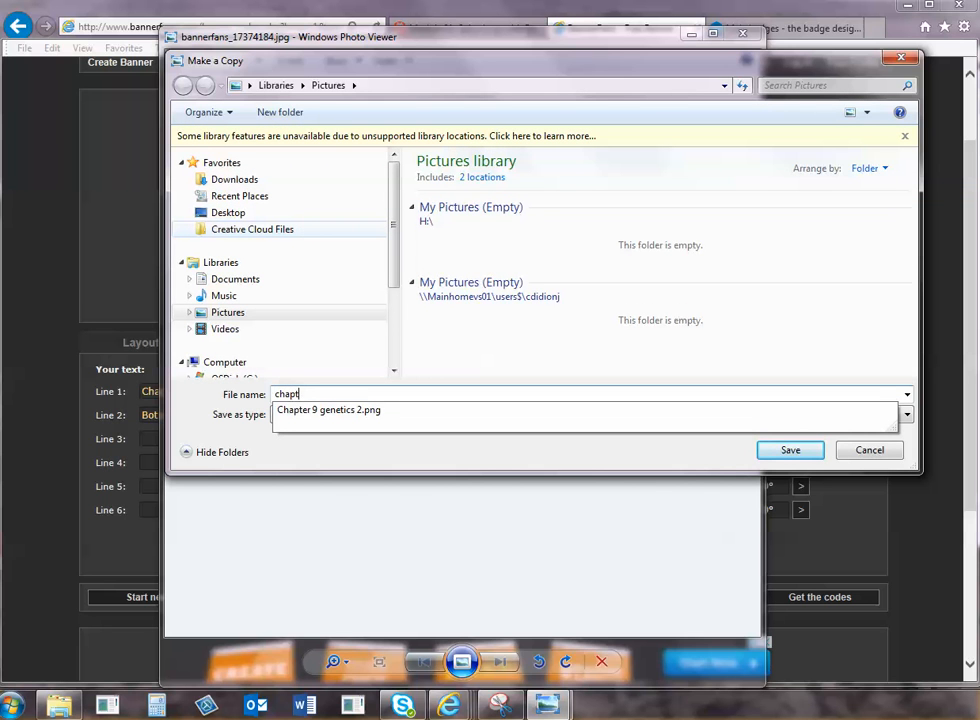
pyautogui.write('er 19 bot')
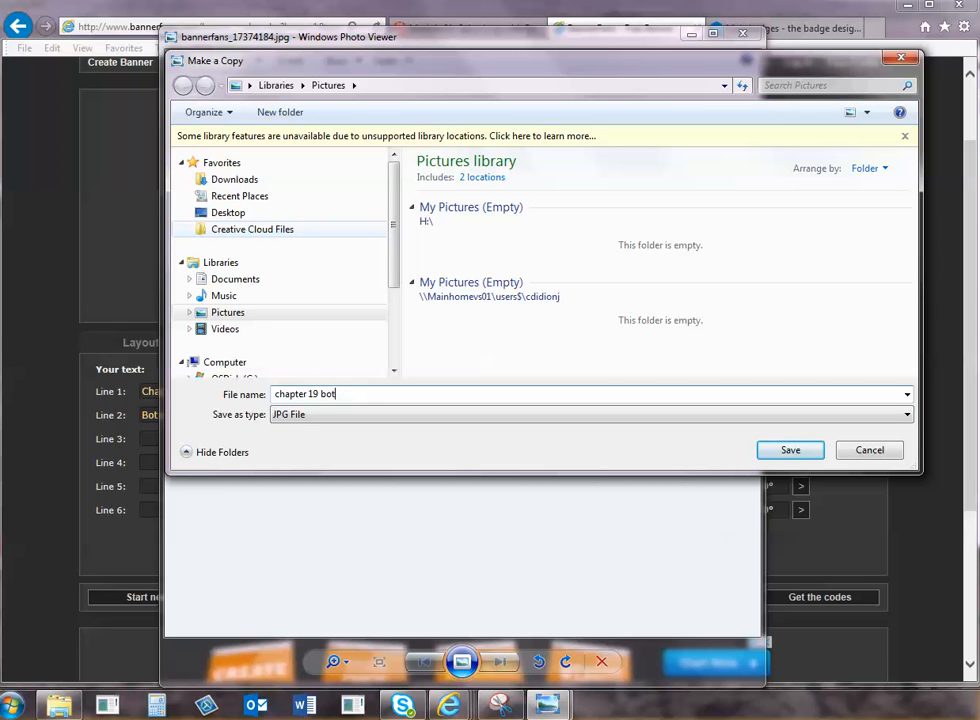
pyautogui.write('any')
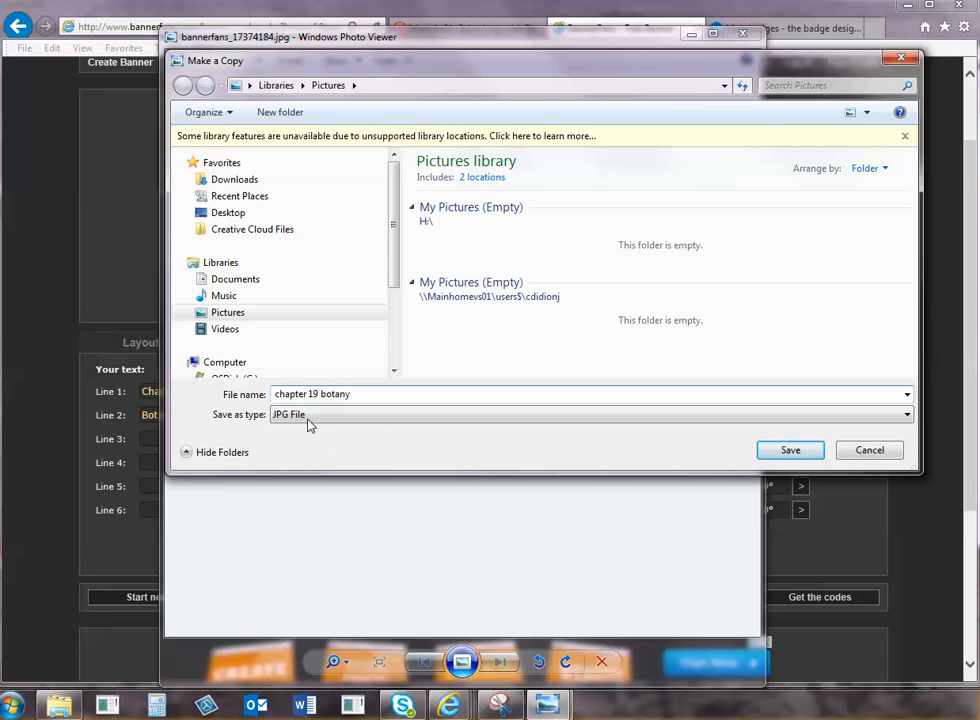
pyautogui.click(786, 452)
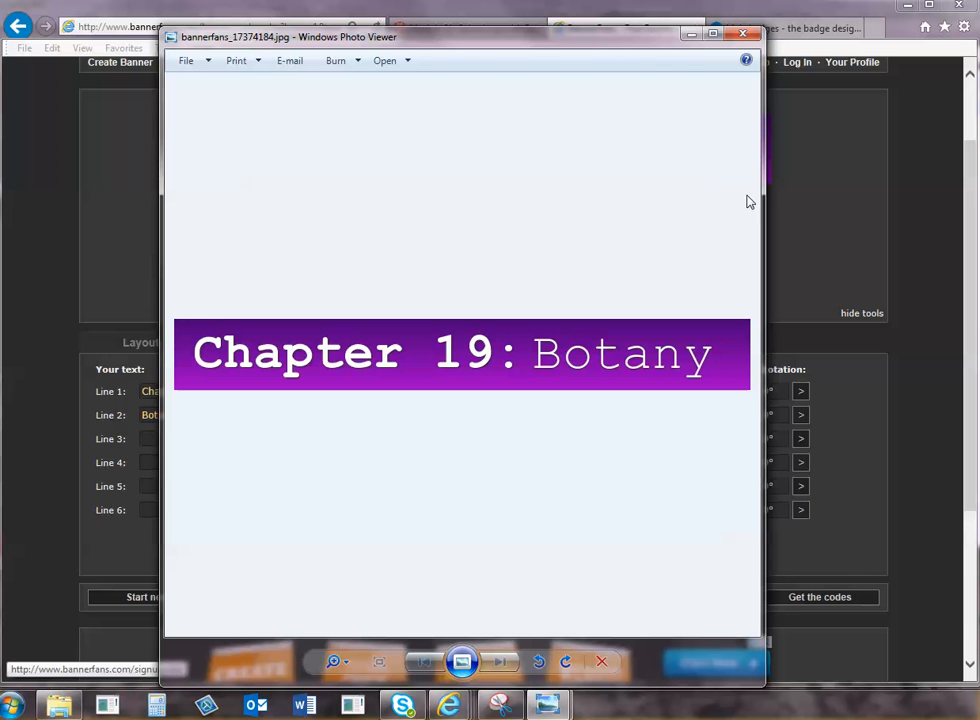
pyautogui.click(688, 35)
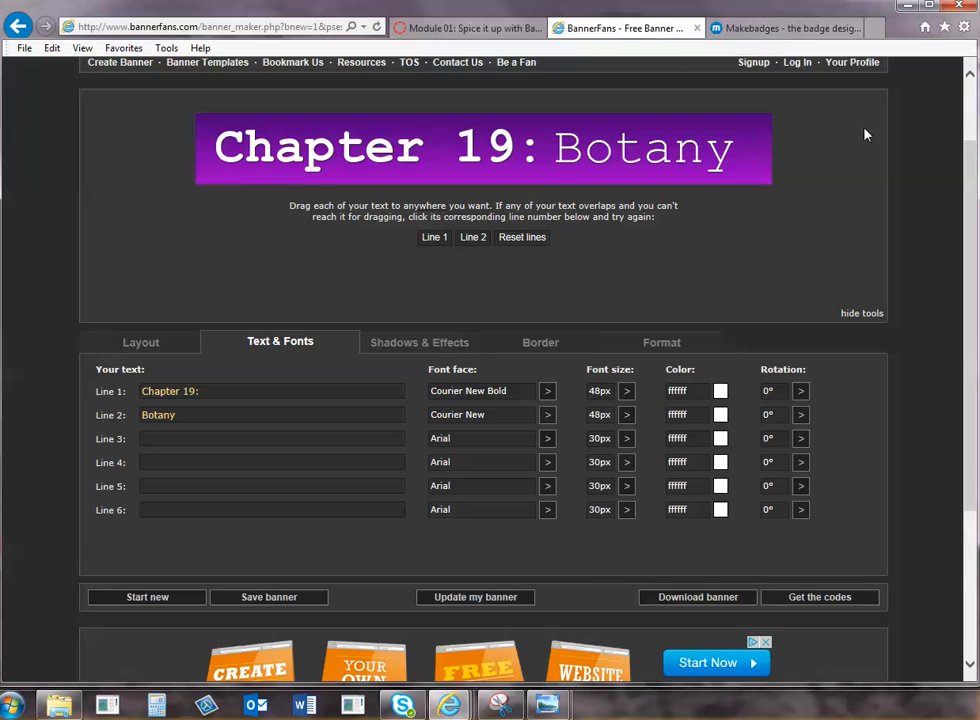
# Switch to Makebadges, discard the Chapter 9 banner for a fresh one and choose the small solid hexagons pattern
pyautogui.click(806, 33)
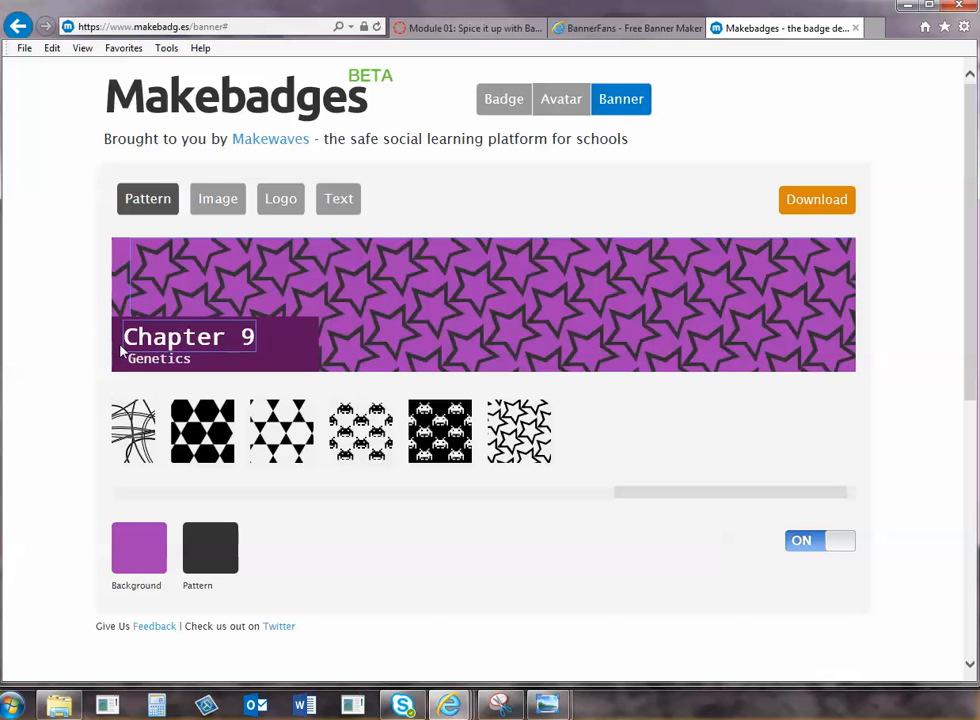
pyautogui.click(562, 98)
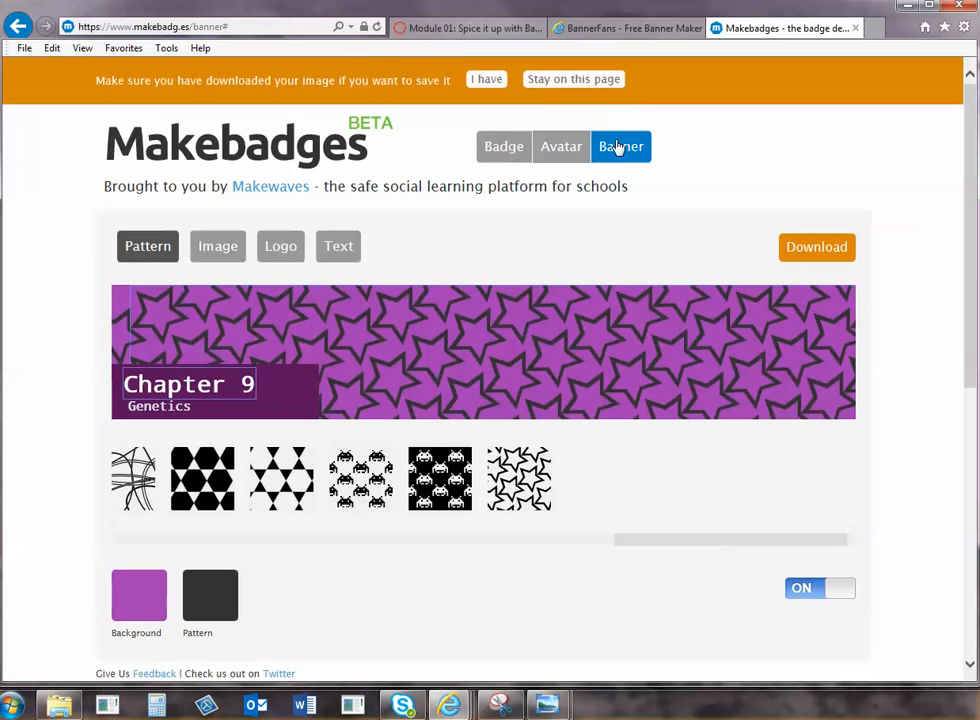
pyautogui.click(486, 80)
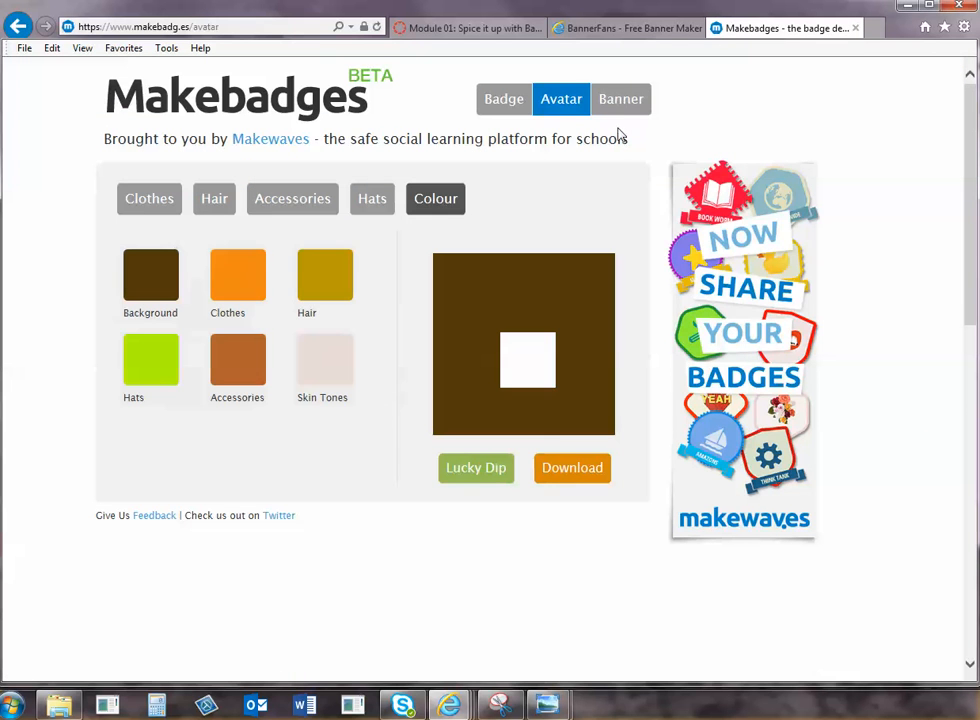
pyautogui.click(617, 117)
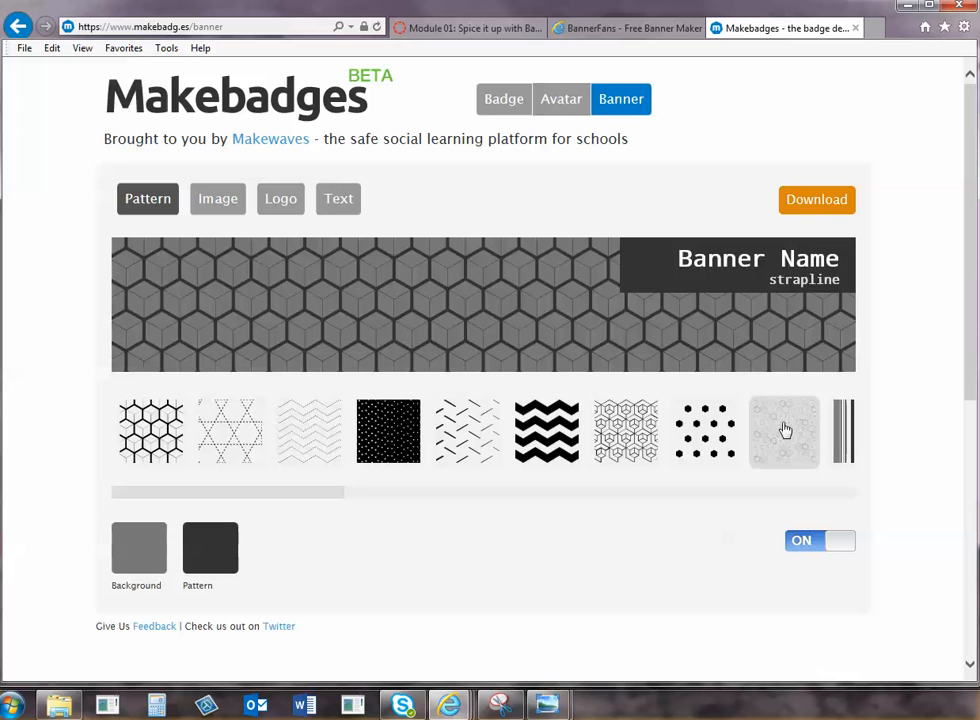
pyautogui.click(706, 434)
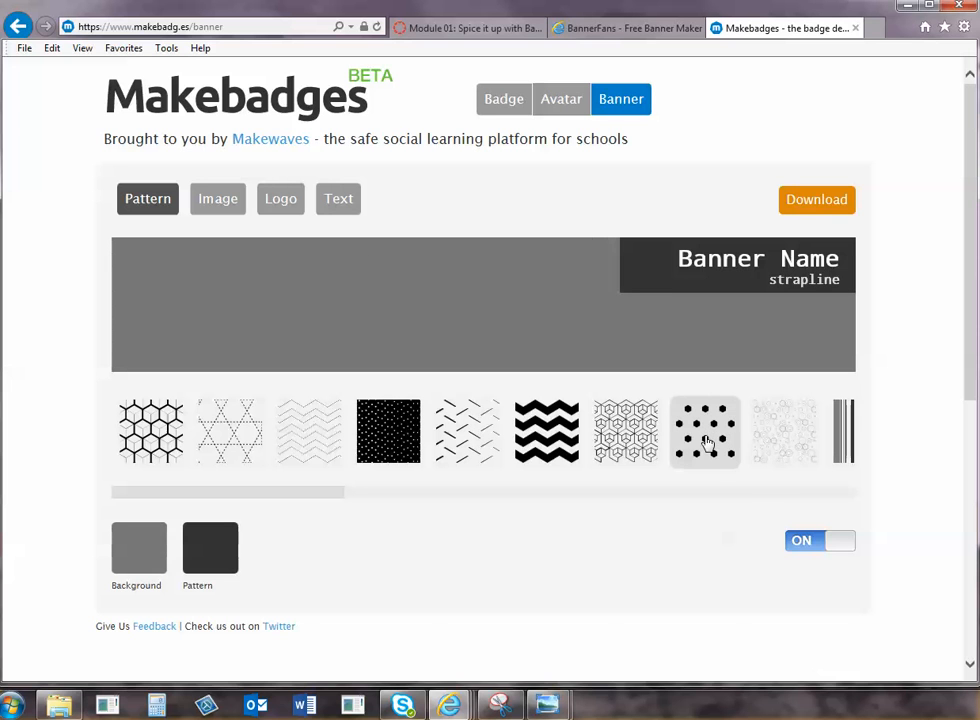
# Choose the thin dotted zigzag pattern for the banner and set the background color to purple #b340d6
pyautogui.click(813, 443)
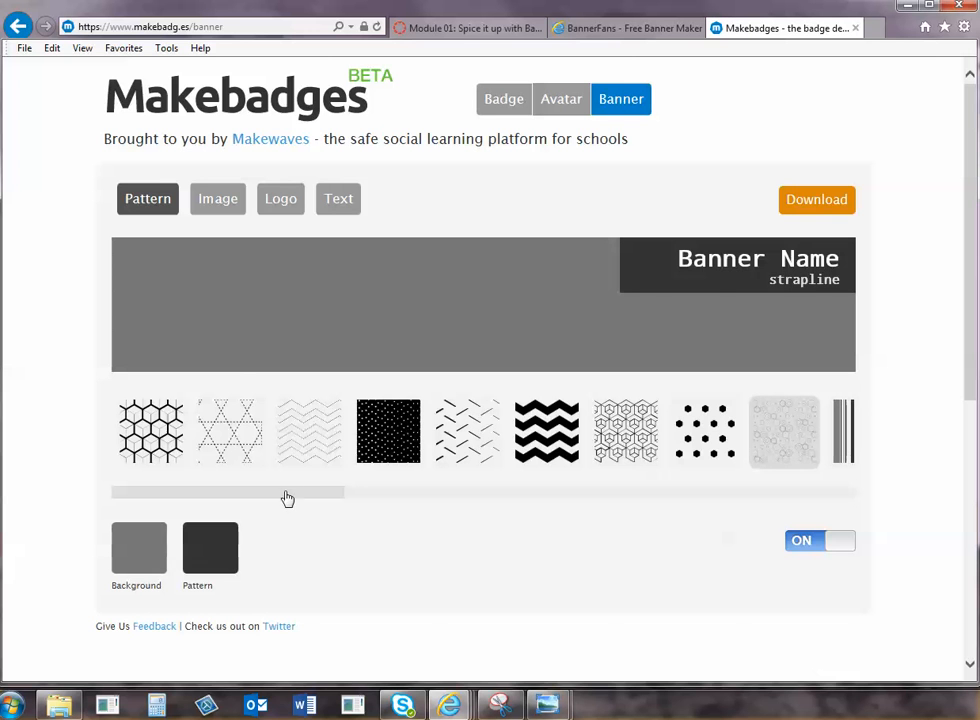
pyautogui.click(308, 443)
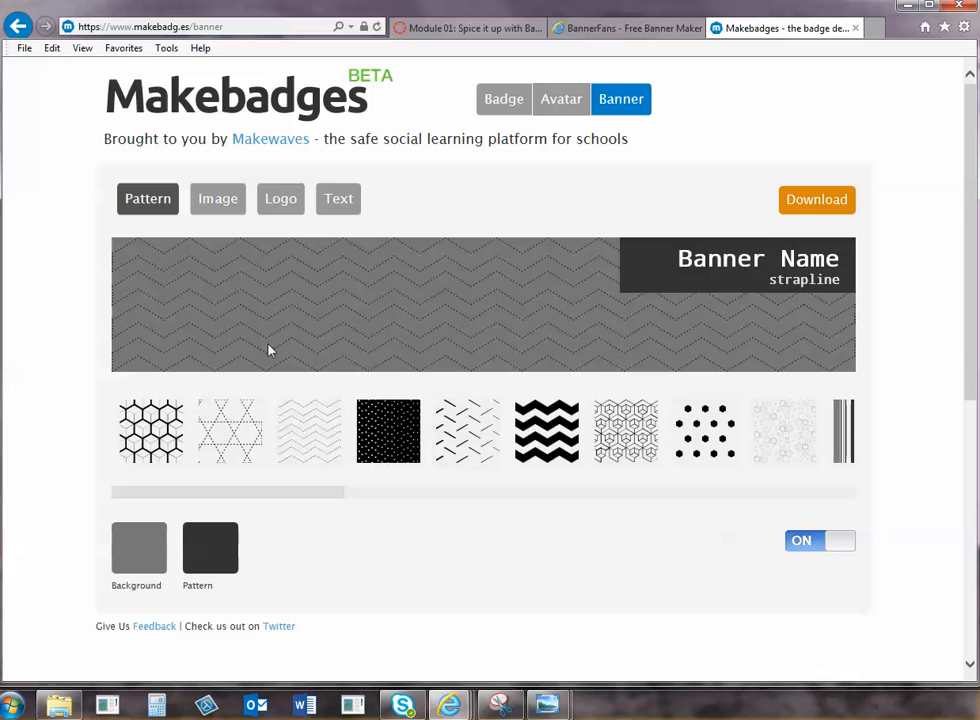
pyautogui.click(136, 560)
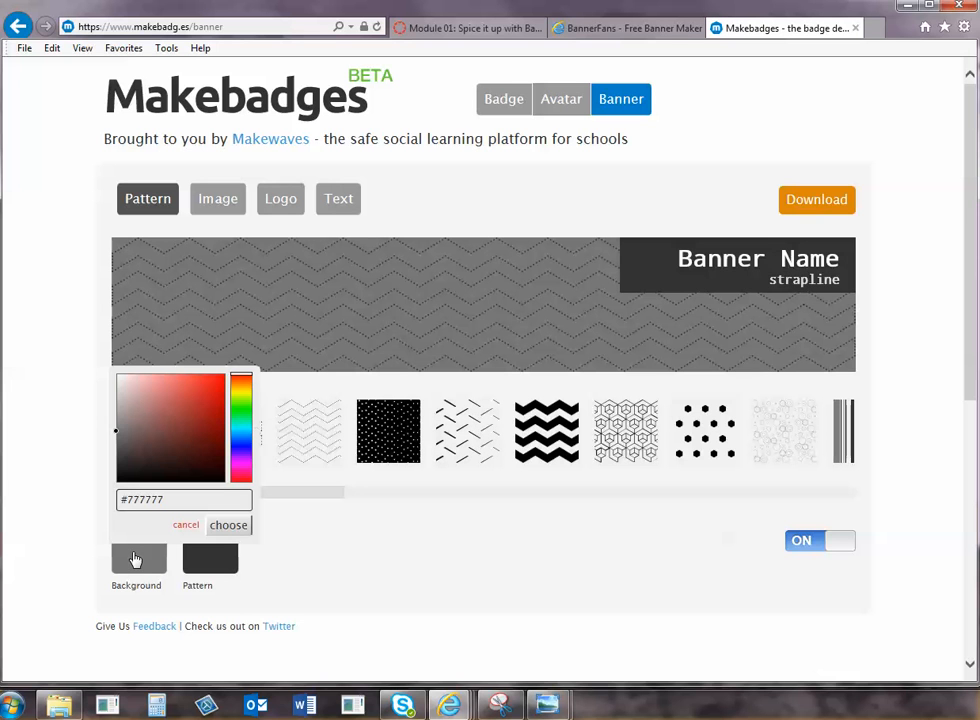
pyautogui.click(241, 458)
pyautogui.click(191, 390)
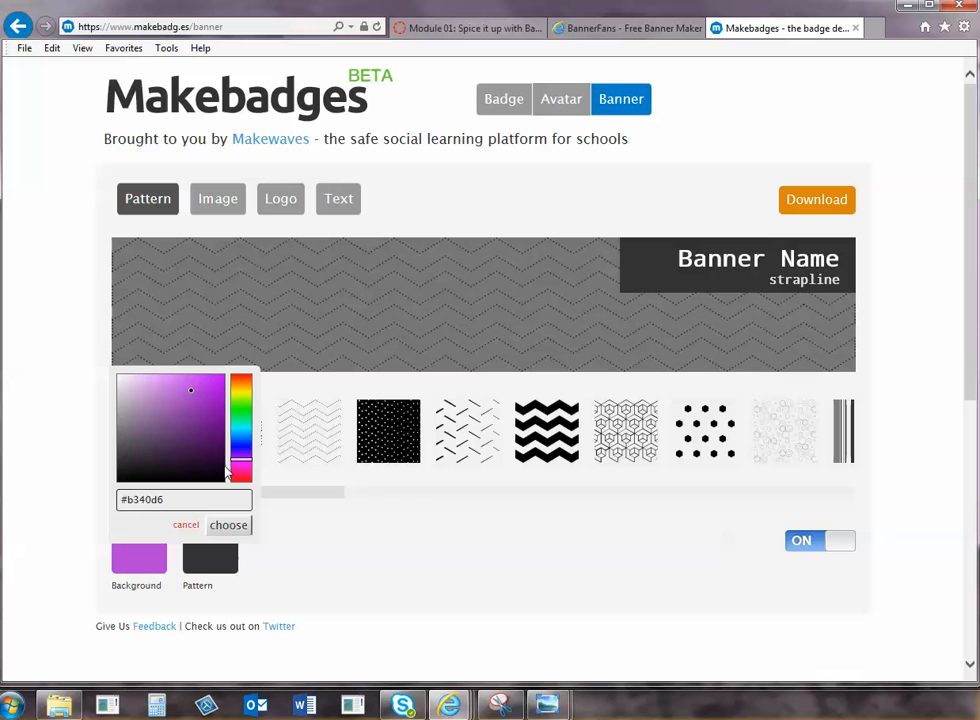
pyautogui.click(226, 529)
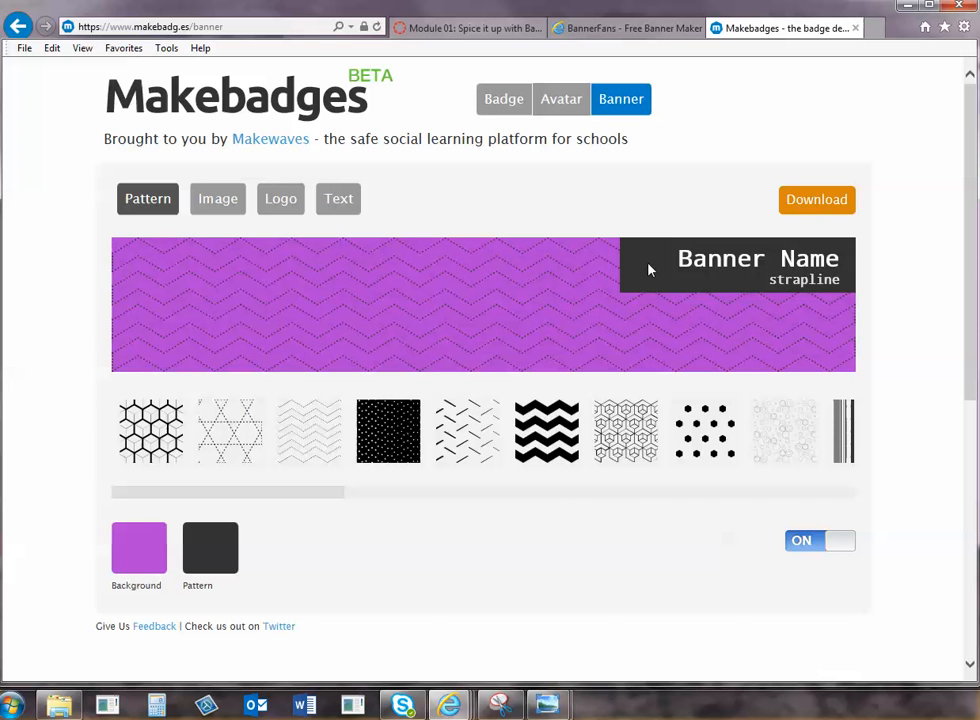
# Set the pattern color to off-white #f2f0f0 so the zigzag lines are light on the purple background
pyautogui.click(230, 560)
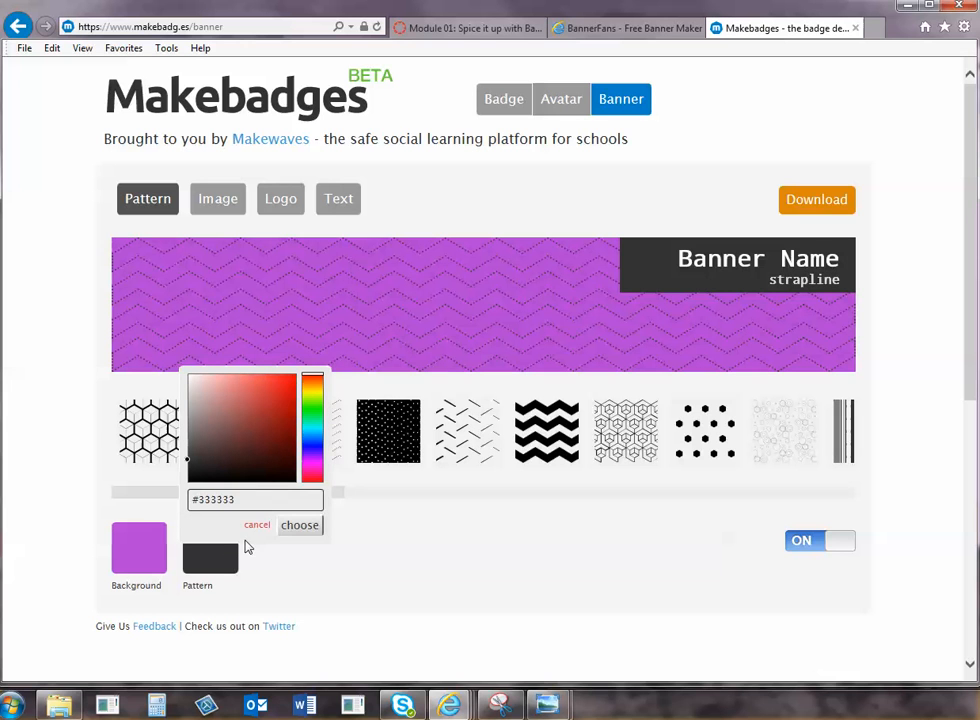
pyautogui.click(195, 385)
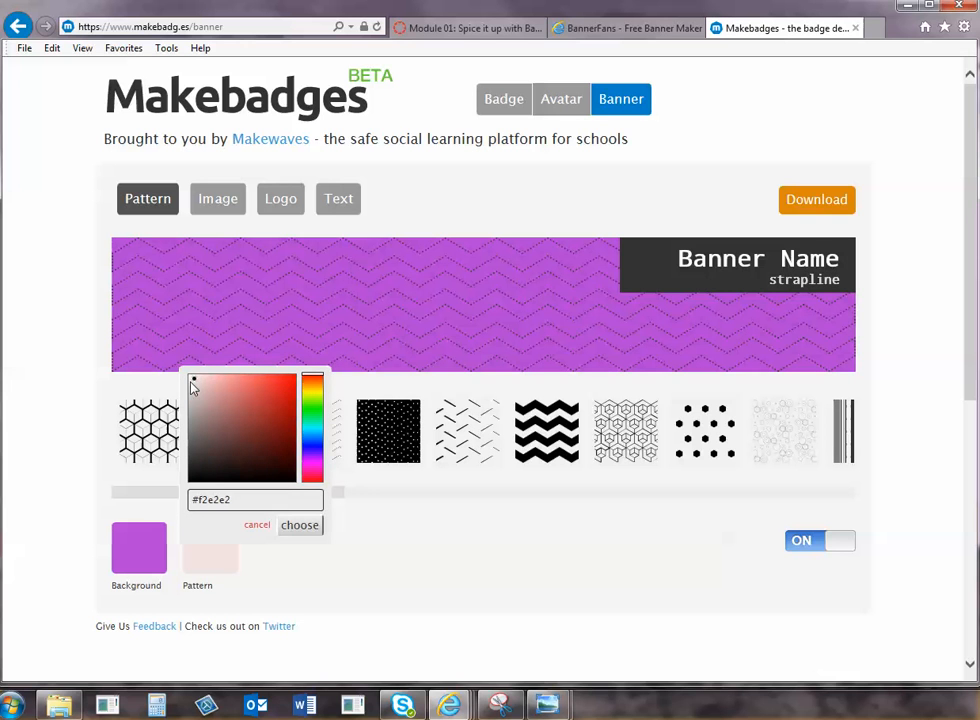
pyautogui.click(190, 383)
pyautogui.click(191, 386)
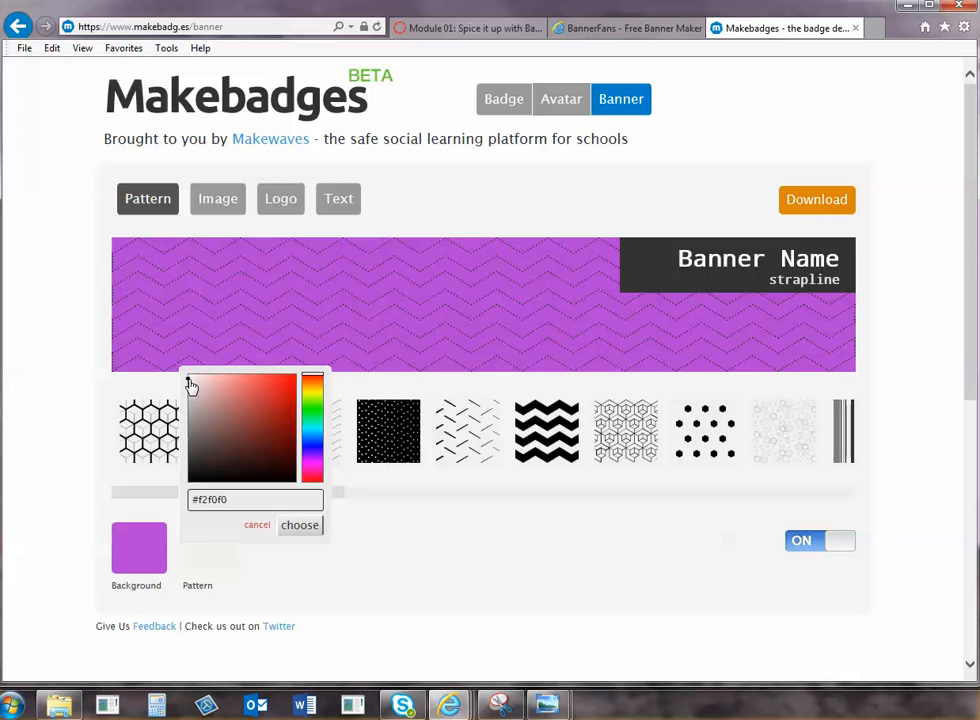
pyautogui.click(307, 528)
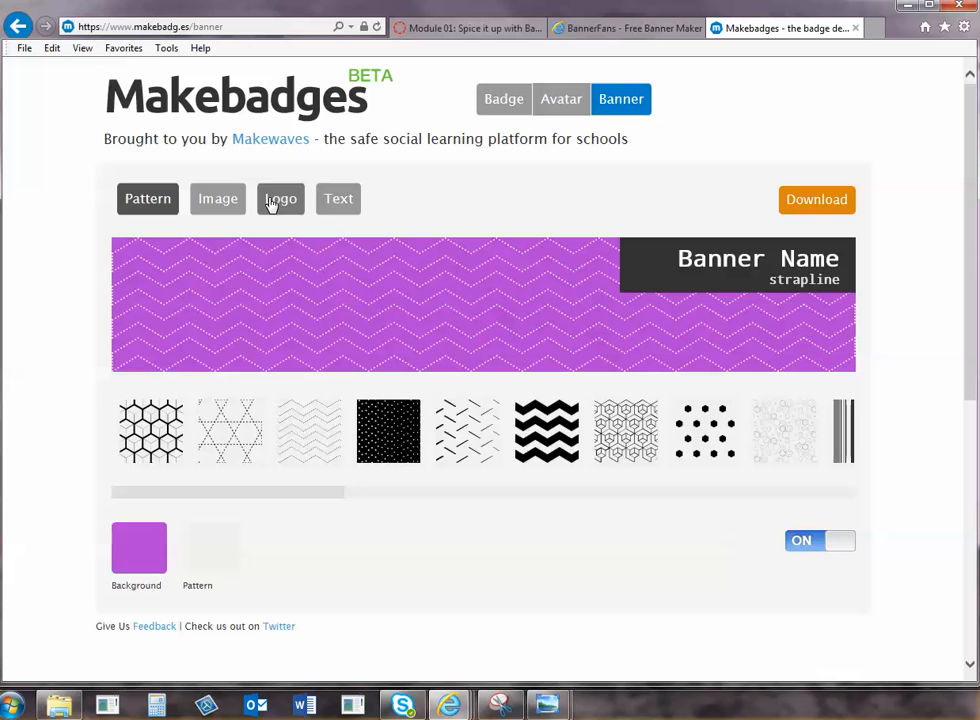
# View the image and logo upload options, and replace the banner name text with "Chapter 19"
pyautogui.click(220, 201)
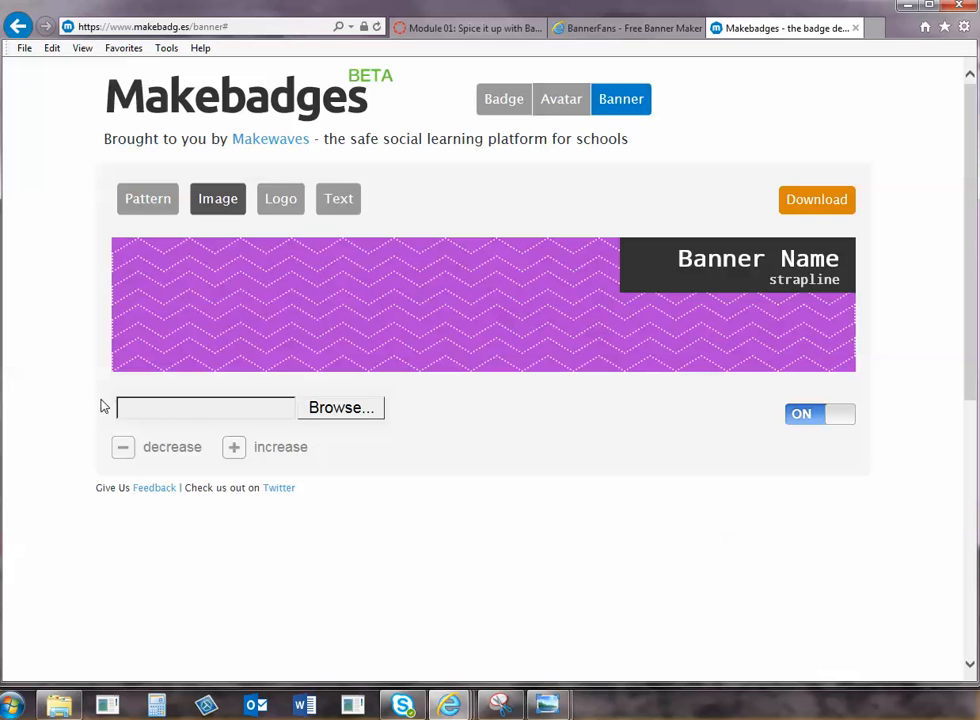
pyautogui.click(280, 200)
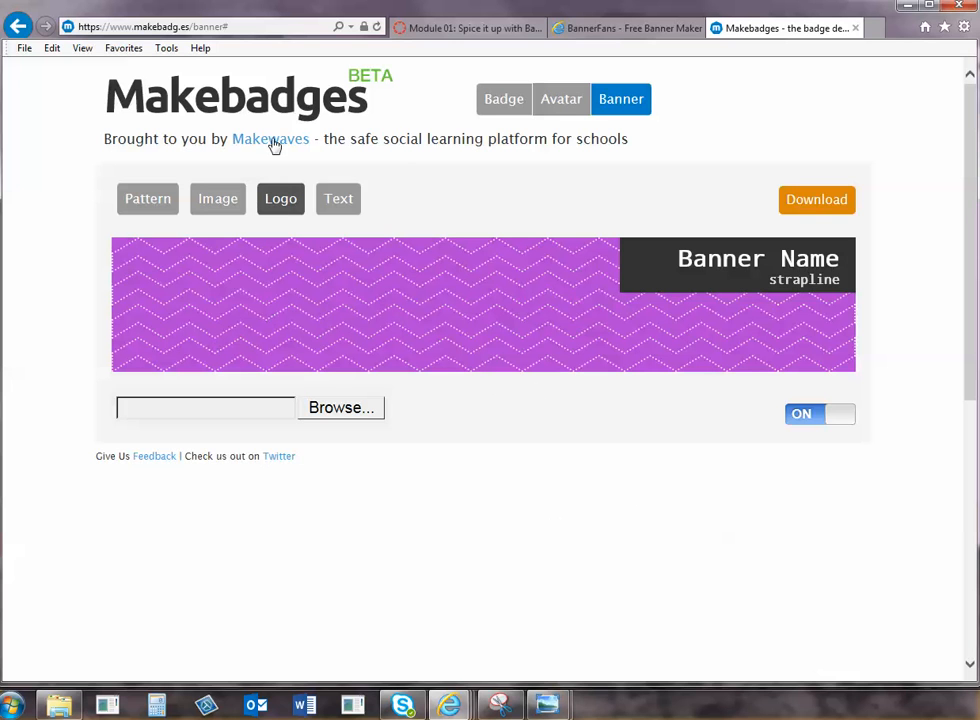
pyautogui.click(339, 203)
pyautogui.click(240, 404)
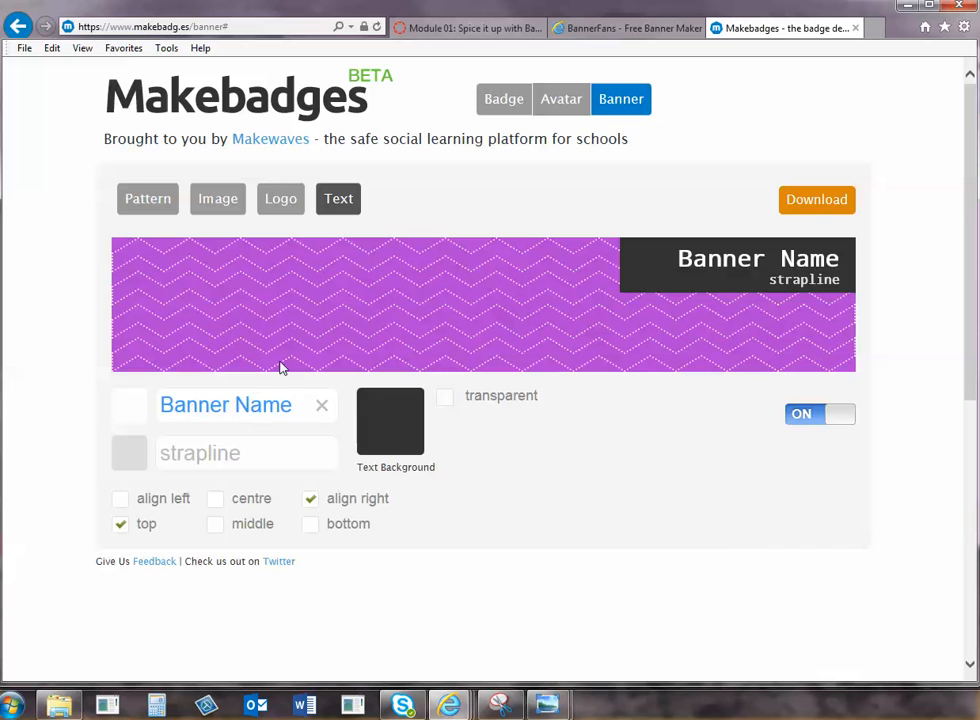
pyautogui.write('Chap')
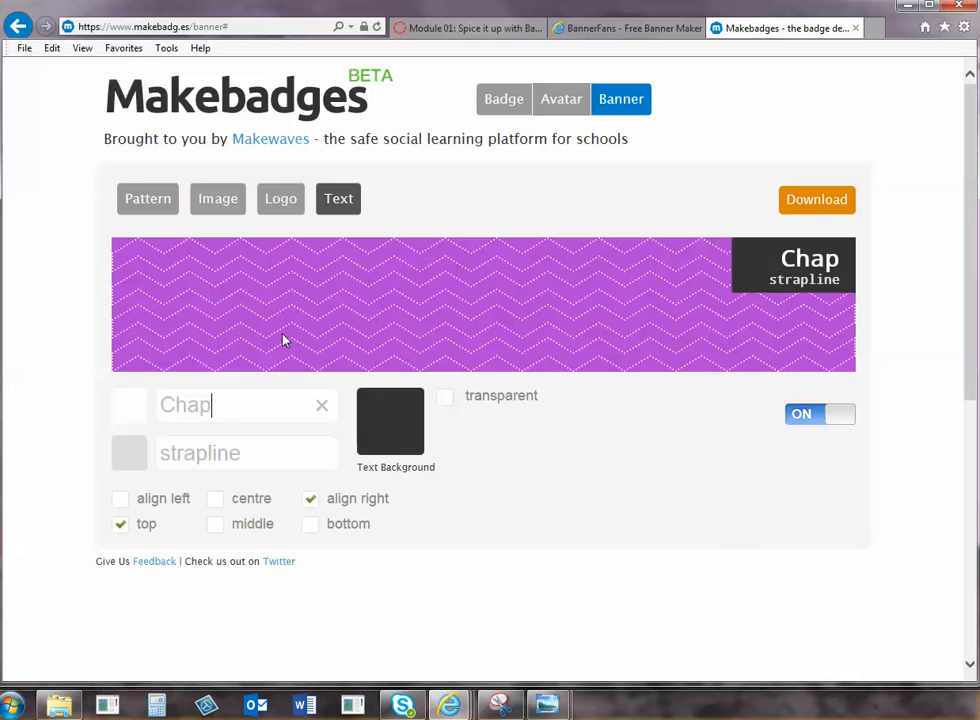
pyautogui.write('ter 1')
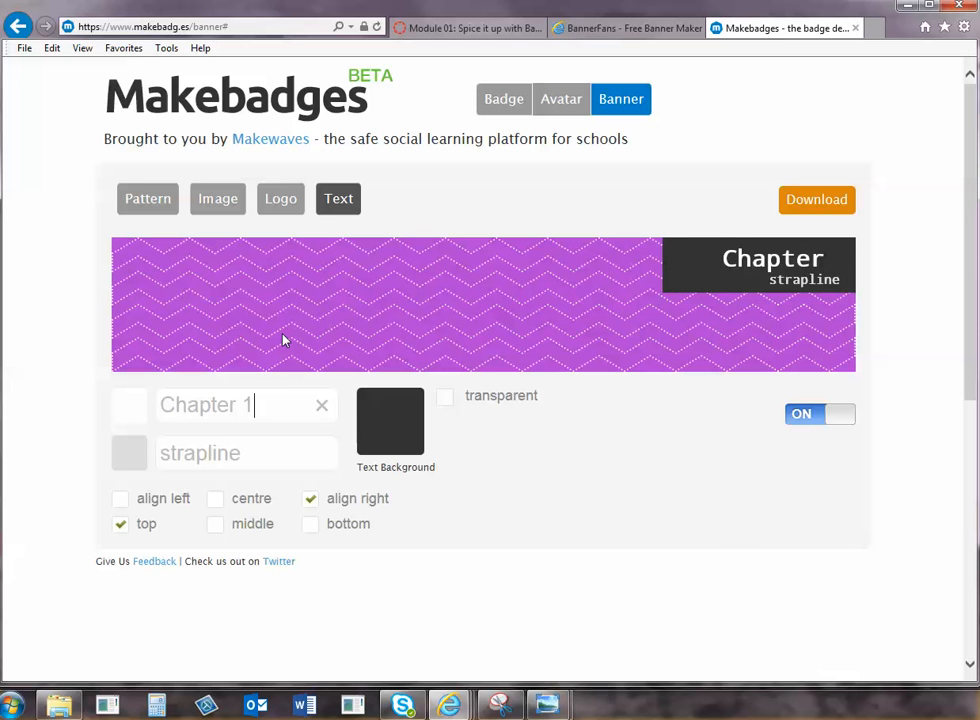
pyautogui.write('9')
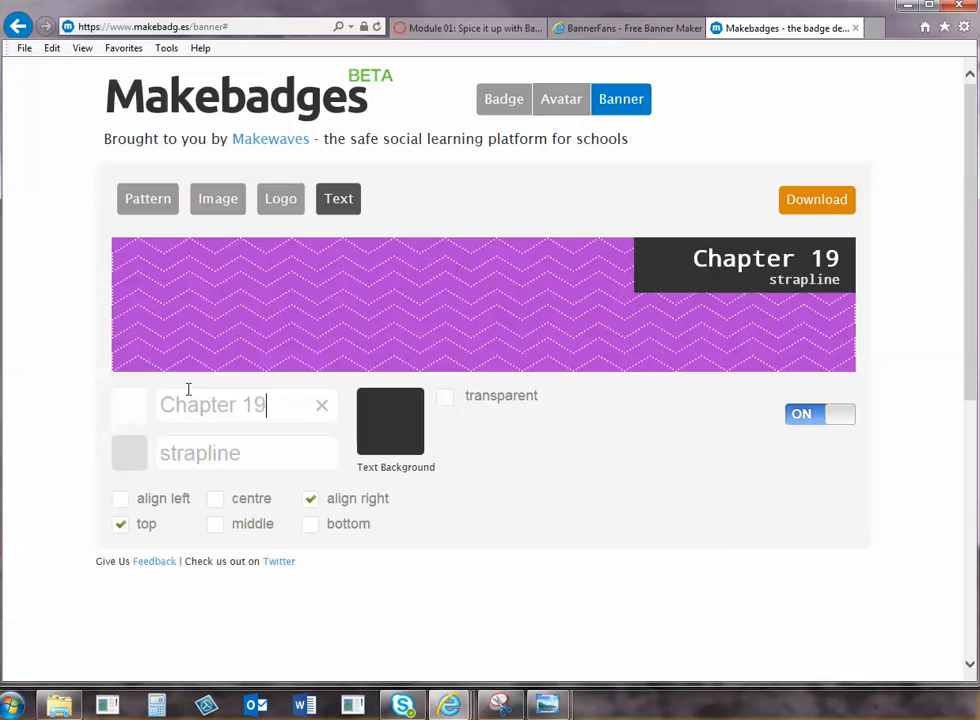
# Replace the strapline text beneath the banner name with "Botany"
pyautogui.click(276, 457)
pyautogui.moveTo(279, 457); pyautogui.dragTo(163, 459)
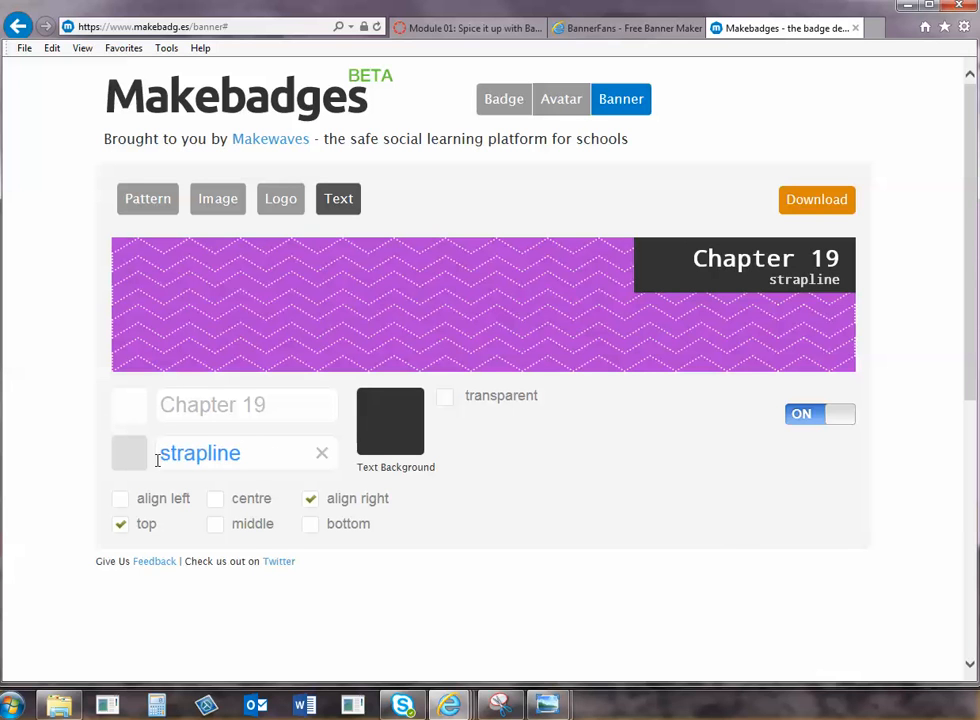
pyautogui.write('Botany')
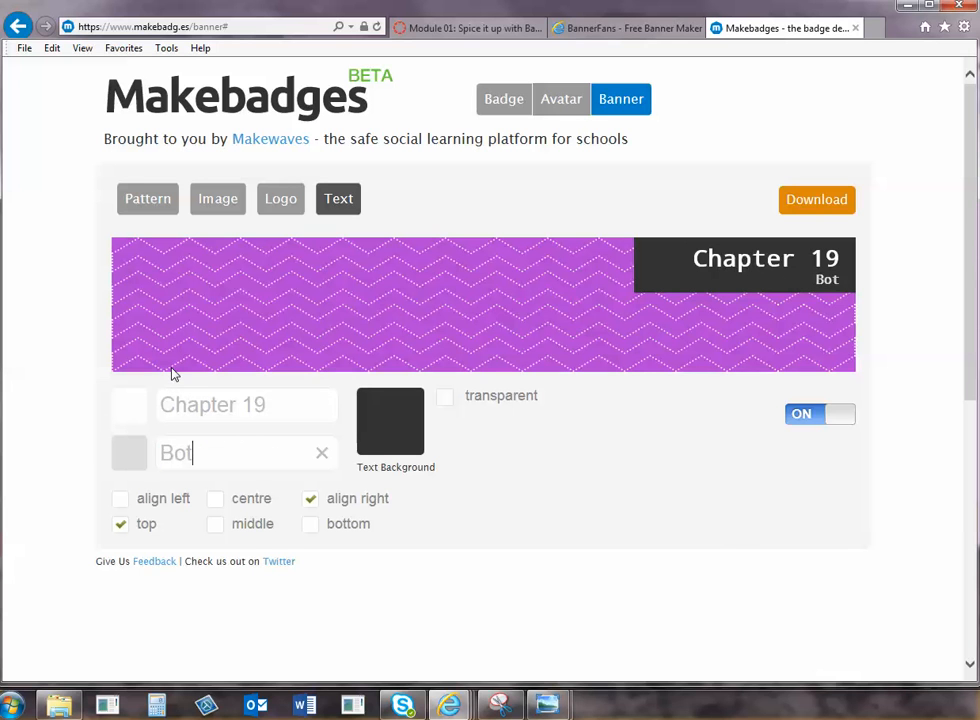
# Set the banner name's text color to near-black #070707 and the strapline's text color to #0f0e0e
pyautogui.click(141, 428)
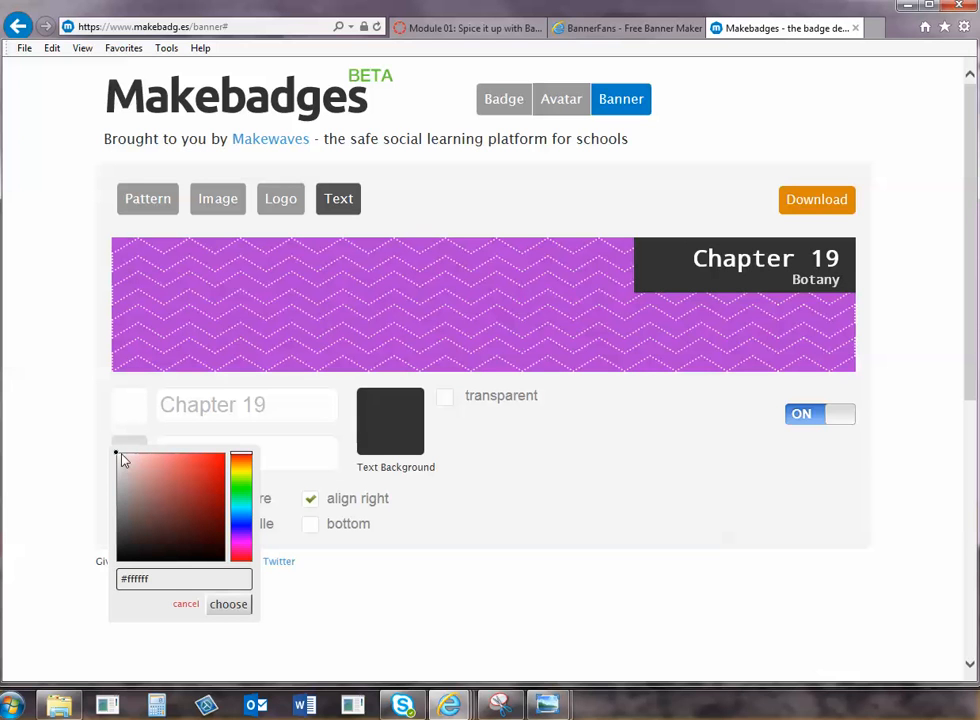
pyautogui.click(120, 462)
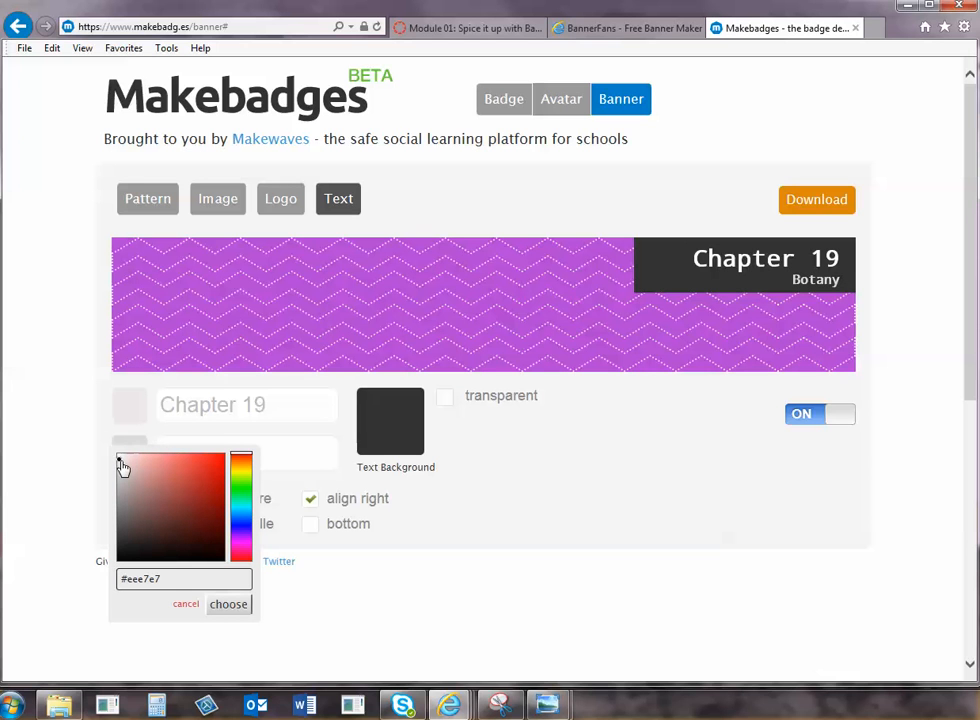
pyautogui.click(122, 561)
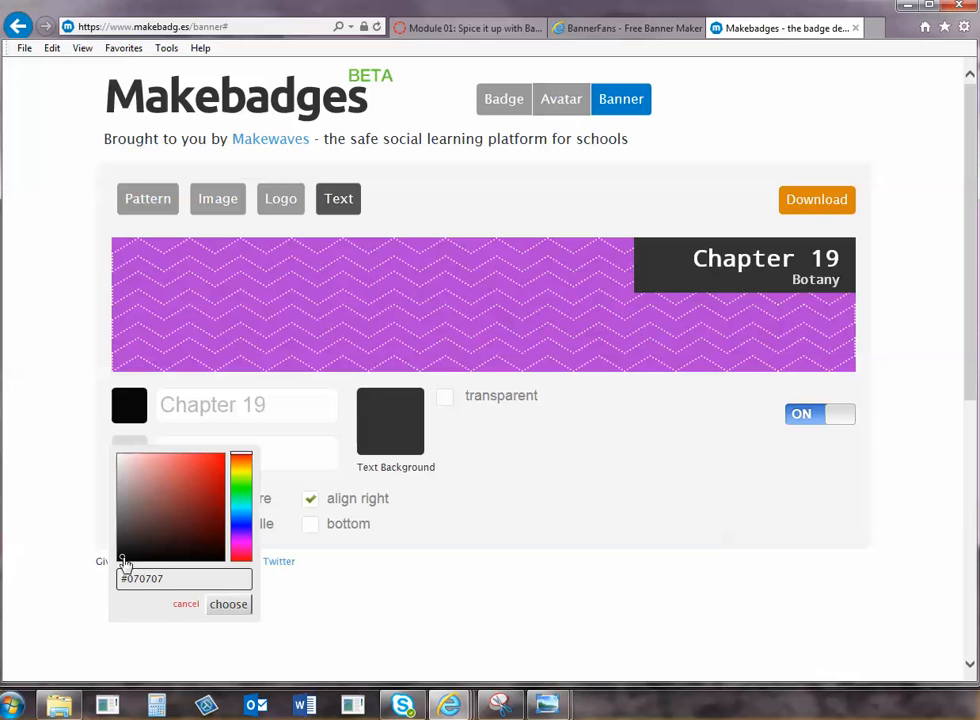
pyautogui.click(188, 431)
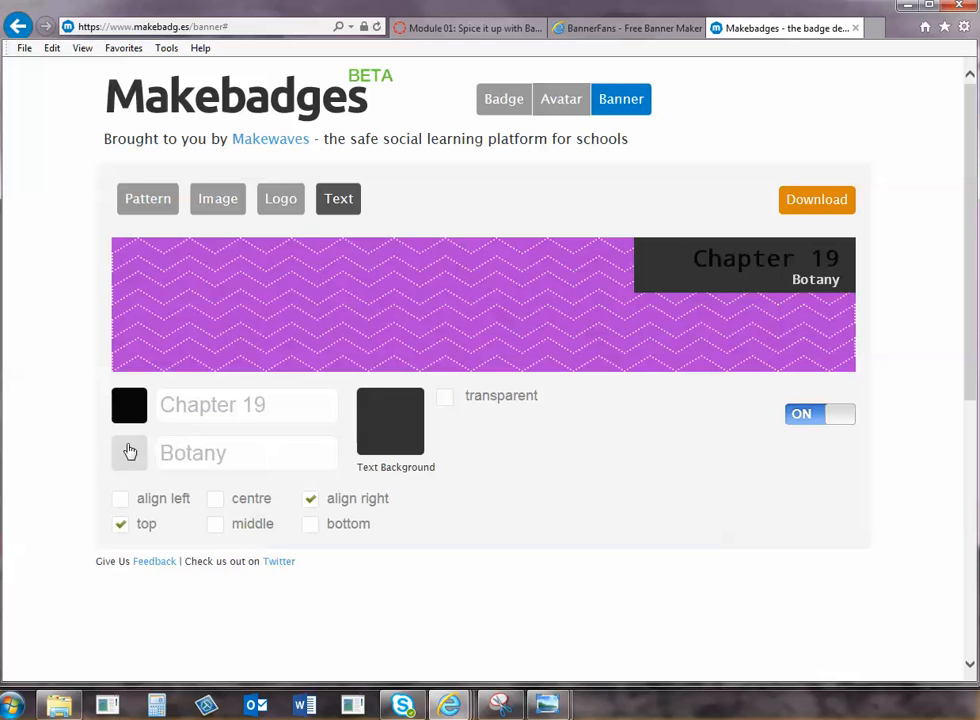
pyautogui.click(129, 453)
pyautogui.click(122, 602)
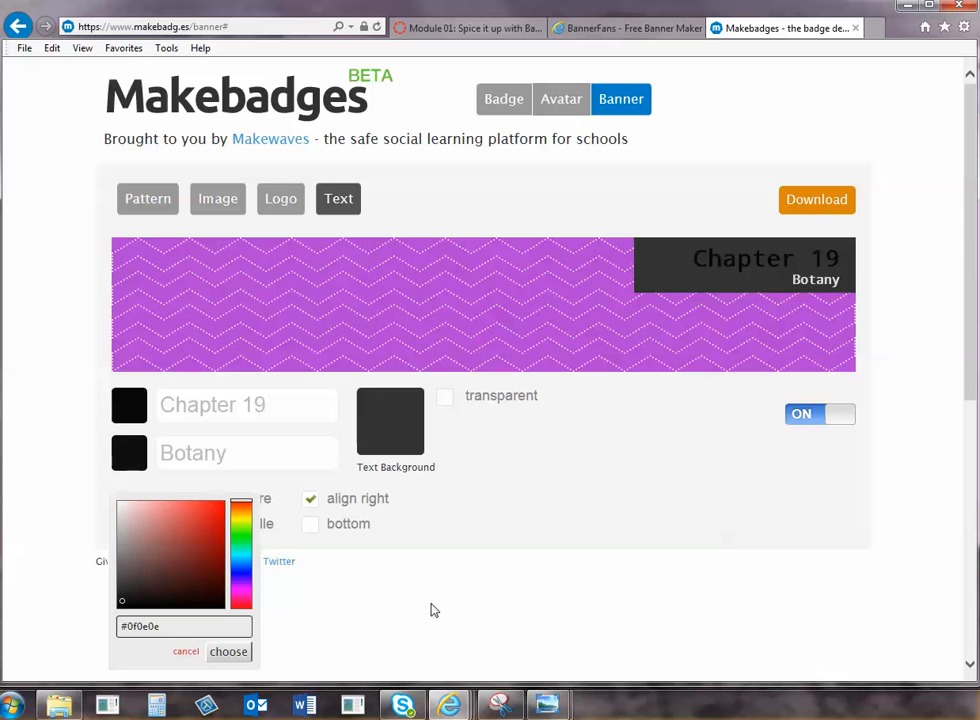
pyautogui.click(433, 595)
# Set the text background to near-white #fbf9f9 behind the chapter title and strapline
pyautogui.click(394, 422)
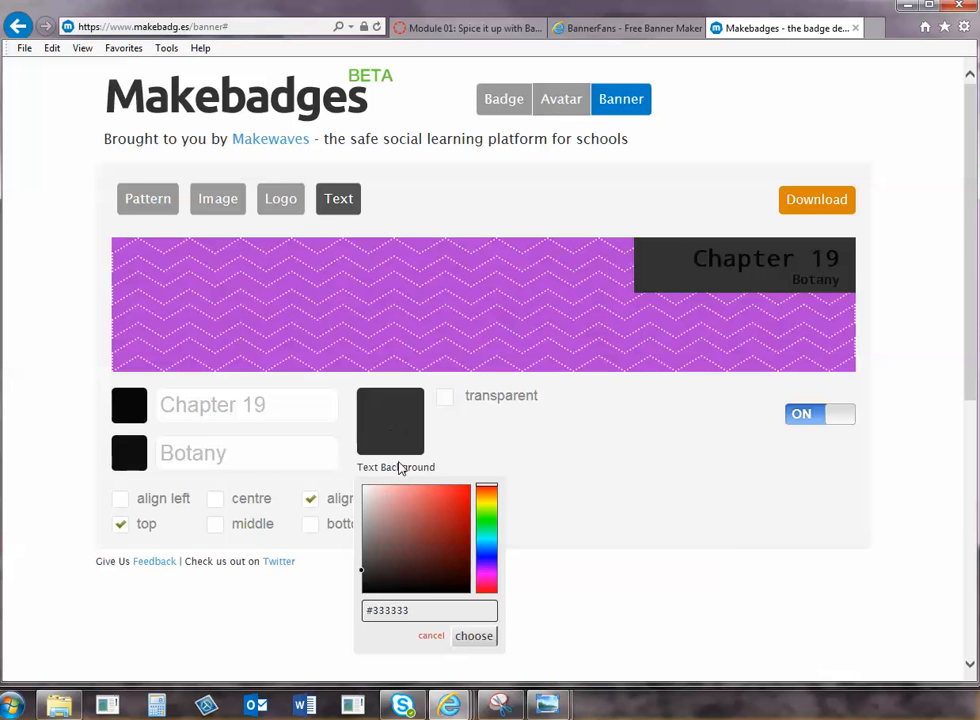
pyautogui.click(366, 491)
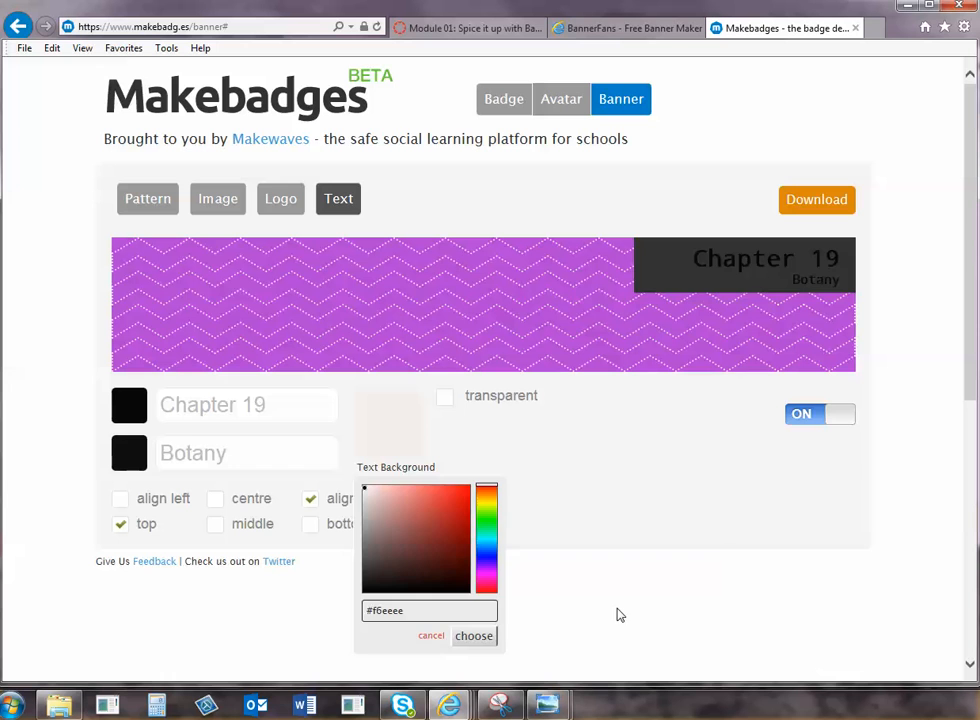
pyautogui.click(628, 568)
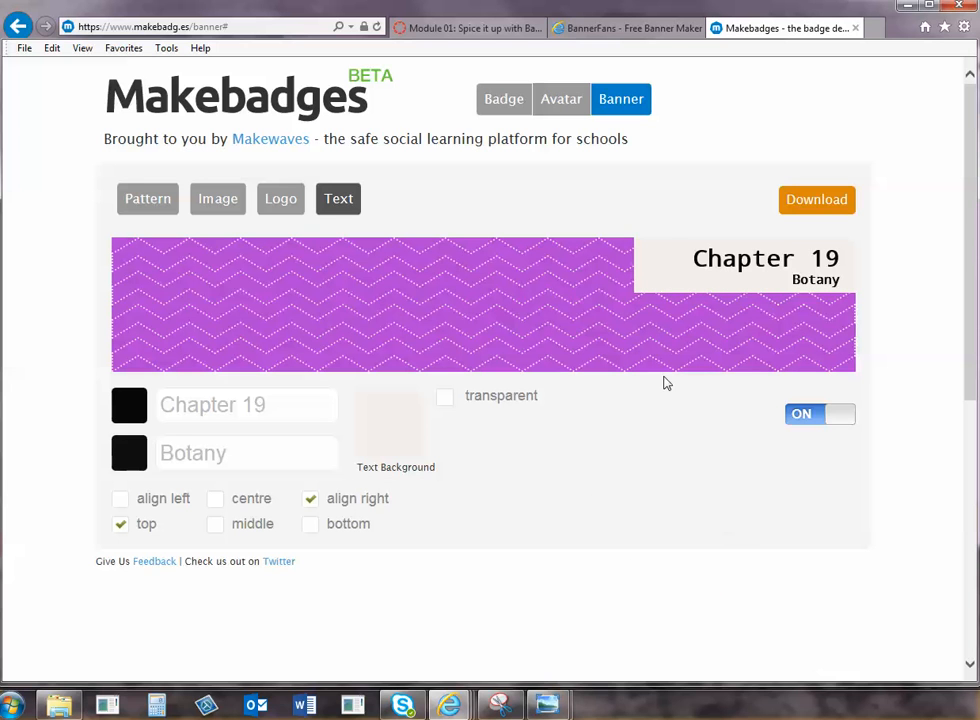
pyautogui.click(367, 404)
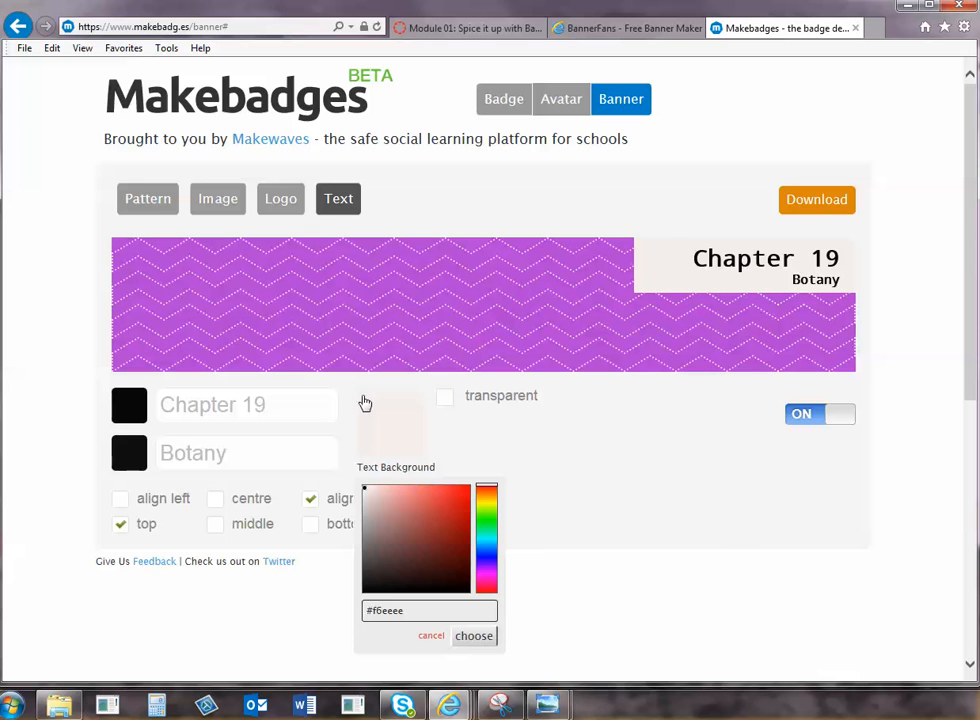
pyautogui.click(366, 490)
pyautogui.moveTo(366, 490); pyautogui.dragTo(365, 492)
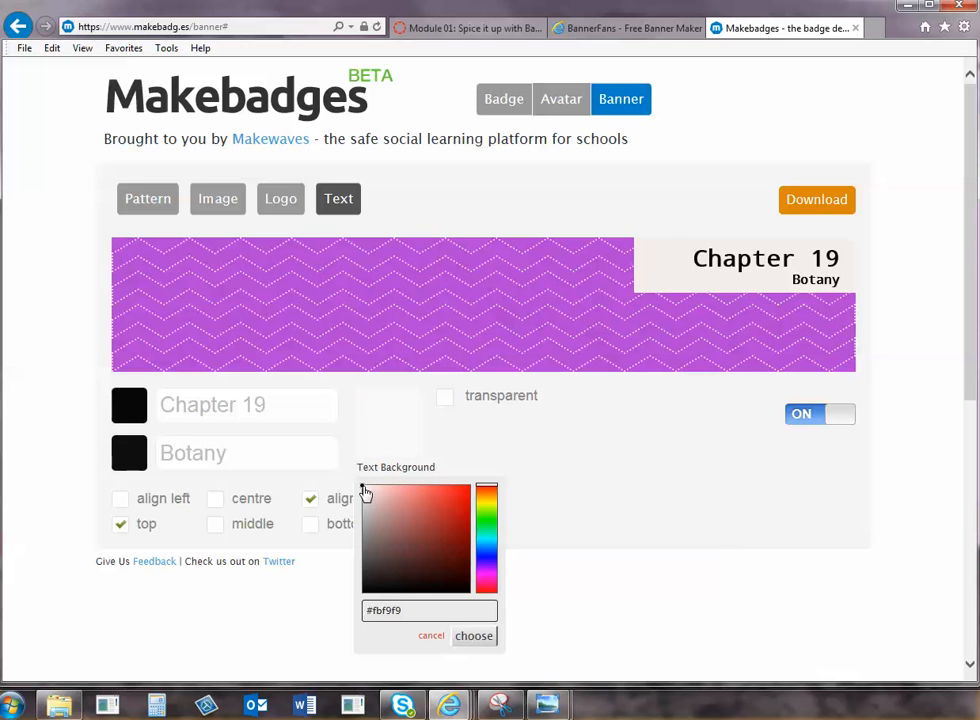
pyautogui.click(475, 636)
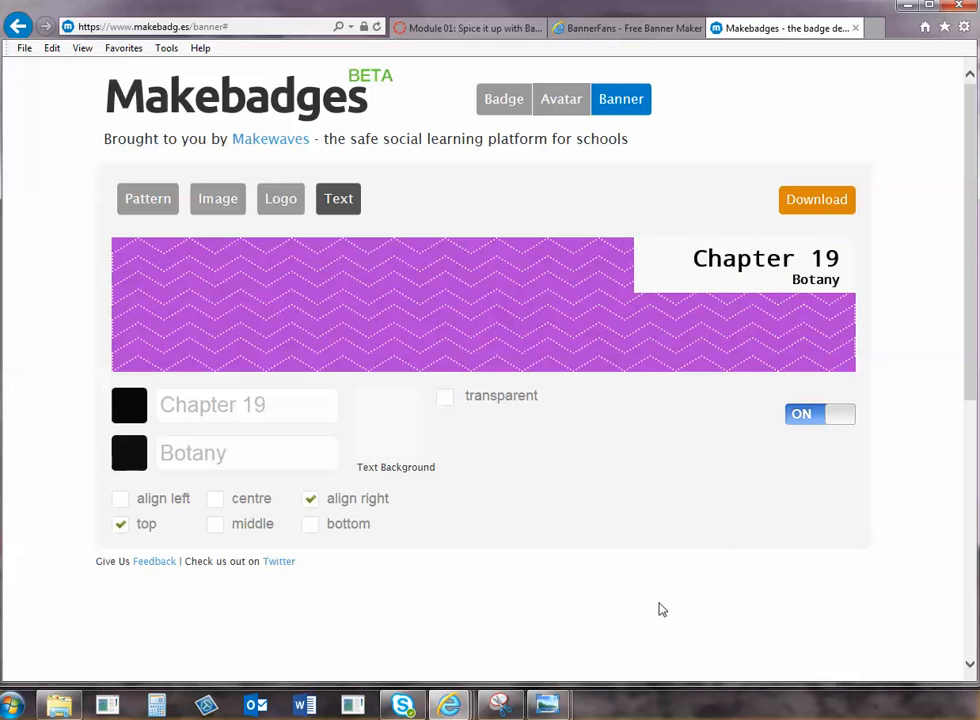
# Try the banner text in several positions: centre middle, left middle, left top, and right bottom
pyautogui.click(217, 500)
pyautogui.click(222, 531)
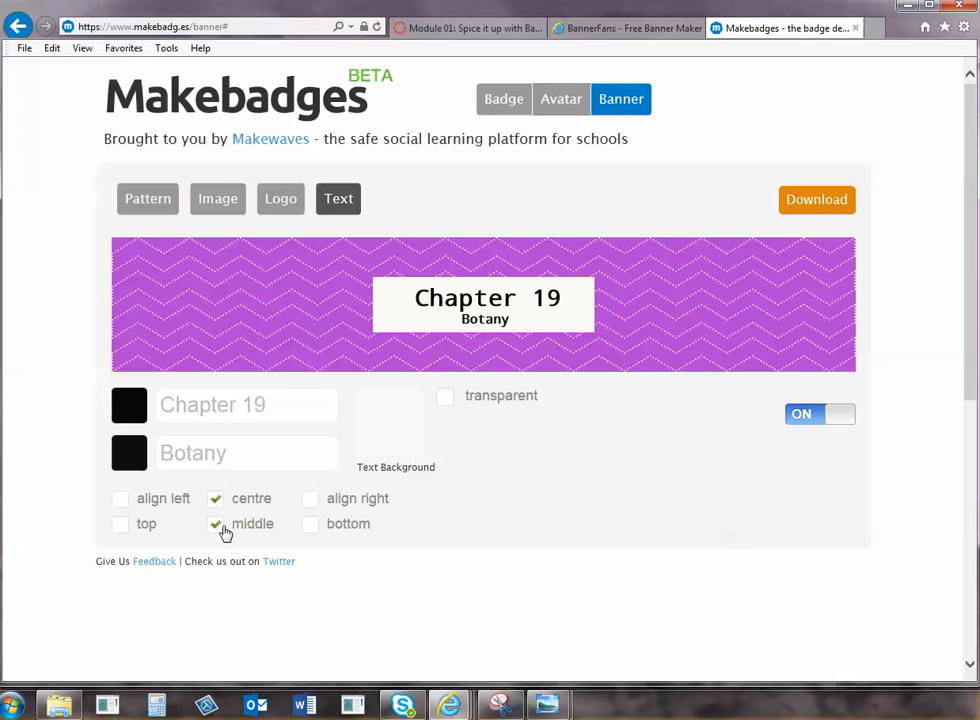
pyautogui.click(121, 500)
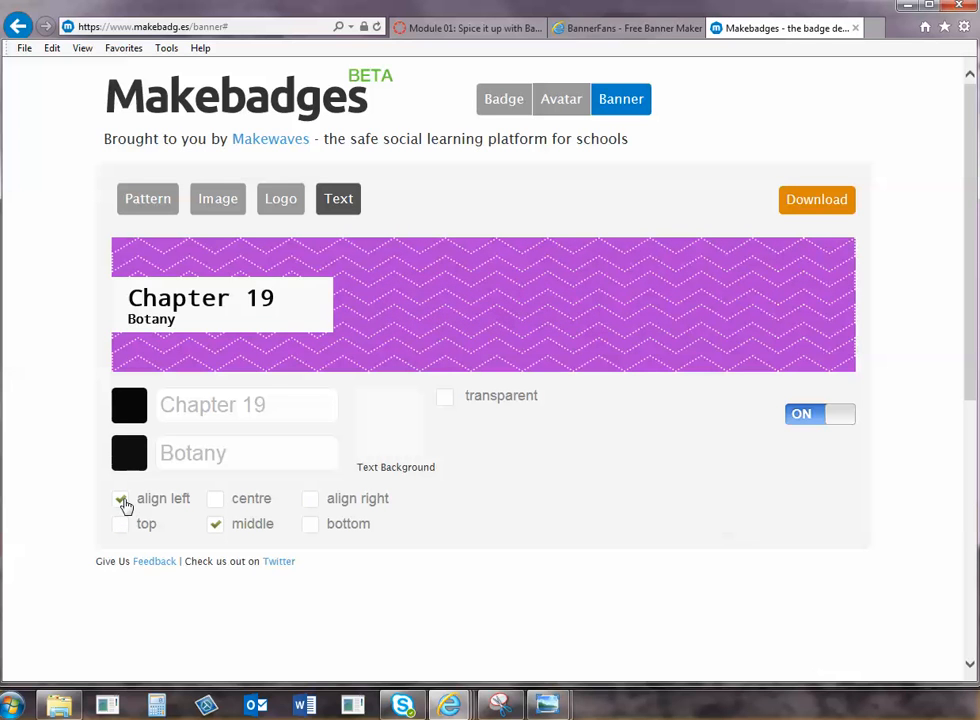
pyautogui.click(122, 526)
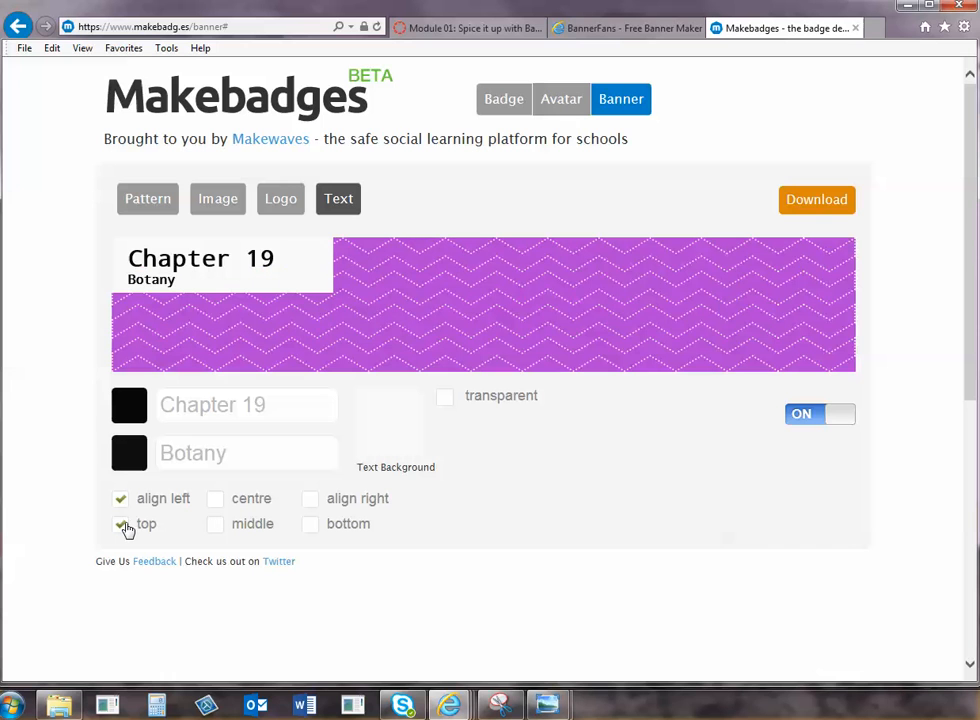
pyautogui.click(123, 526)
pyautogui.click(123, 525)
pyautogui.click(216, 526)
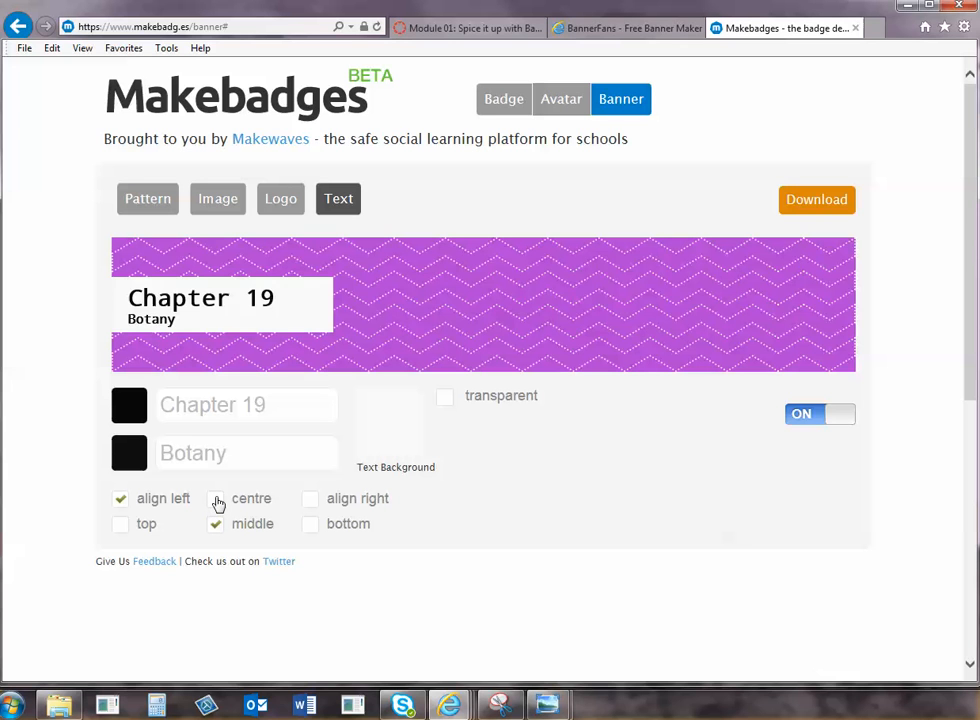
pyautogui.click(217, 500)
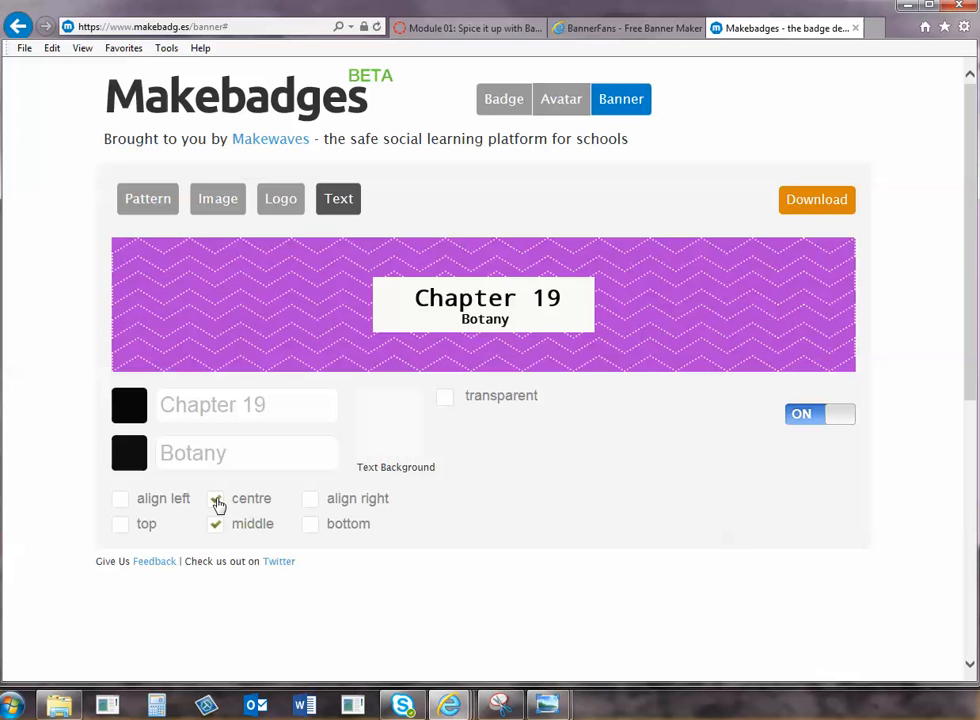
pyautogui.click(310, 499)
pyautogui.click(312, 525)
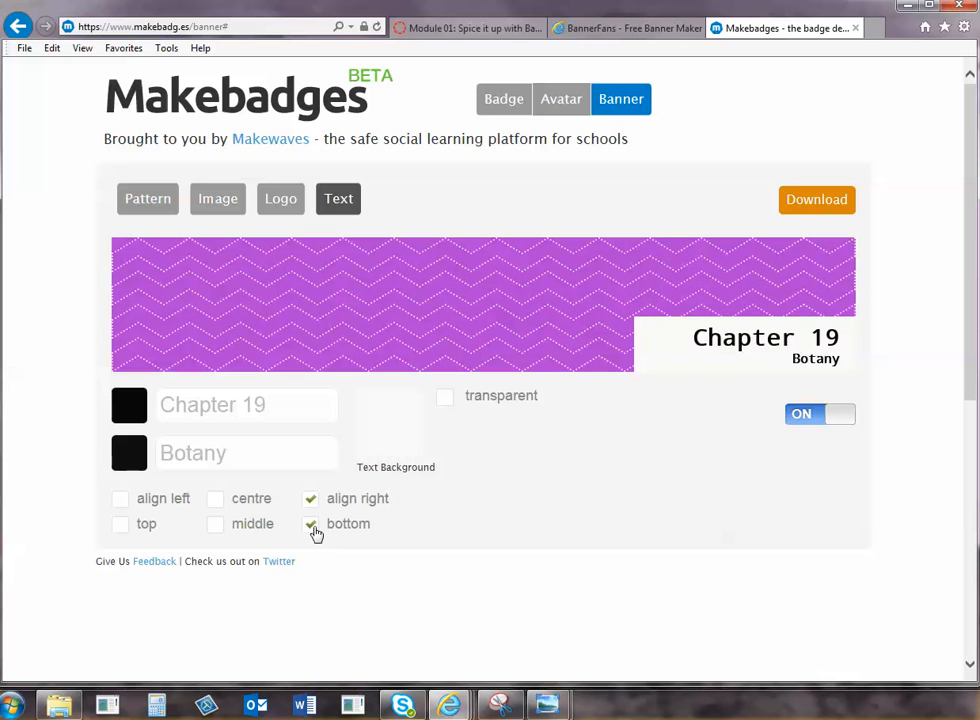
# Align the Chapter 19 Botany text block left and place it in the middle of the banner's height
pyautogui.click(127, 527)
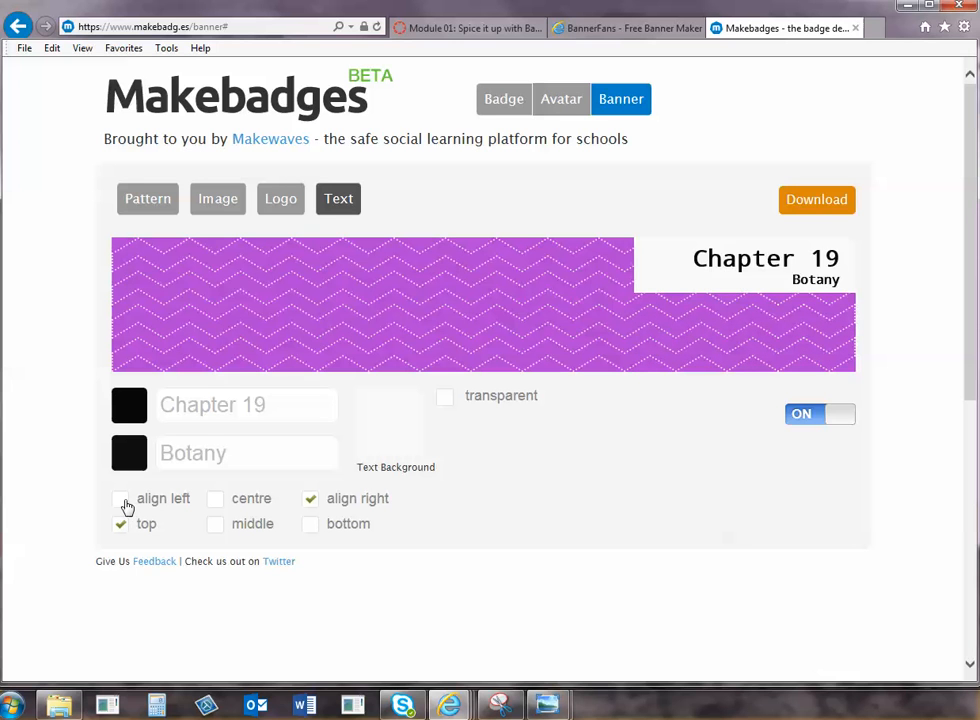
pyautogui.click(125, 506)
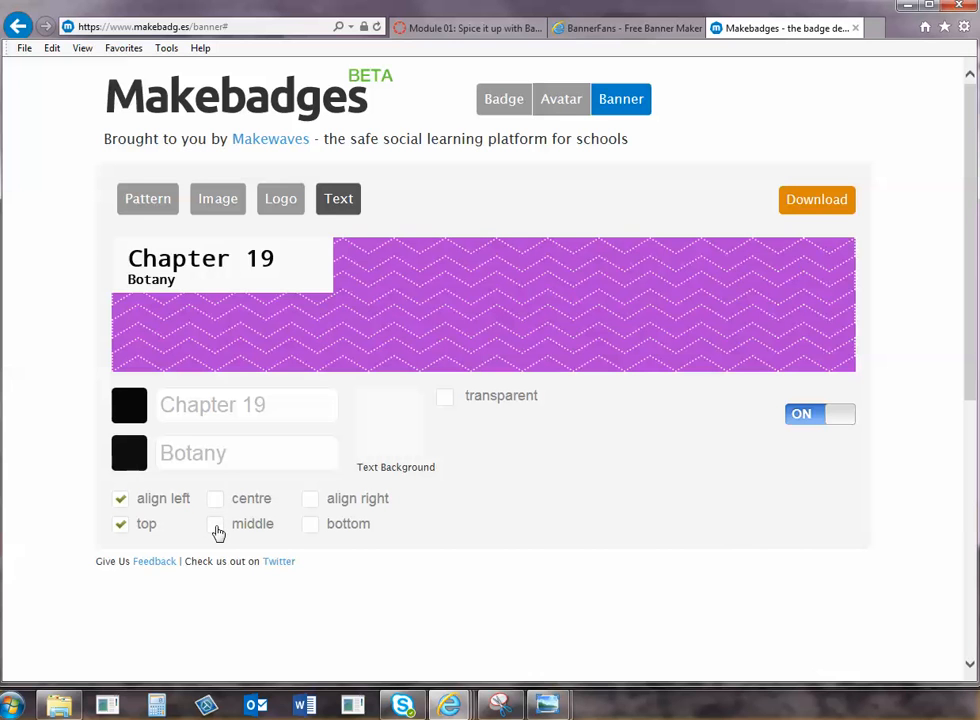
pyautogui.click(216, 527)
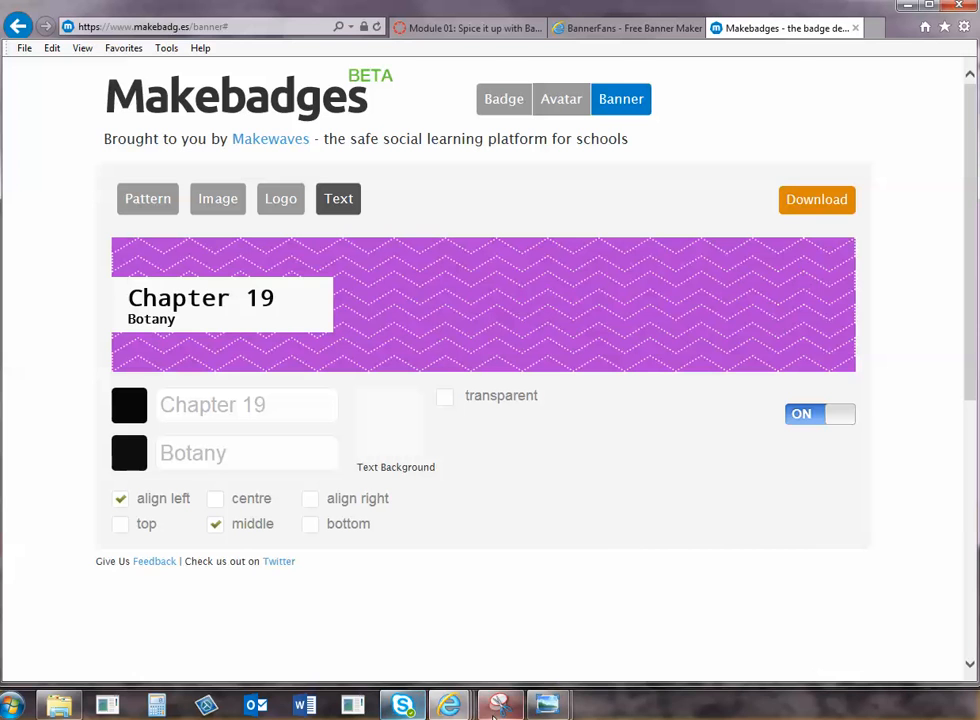
# Download the finished banner and save a PNG copy of it in the Pictures library
pyautogui.click(838, 205)
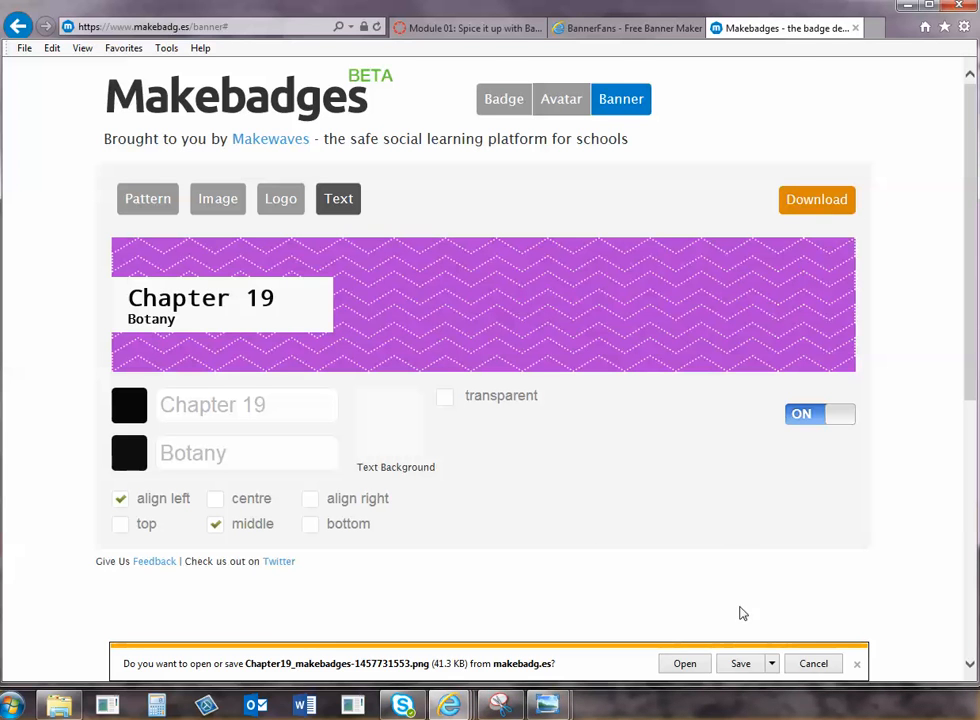
pyautogui.click(685, 663)
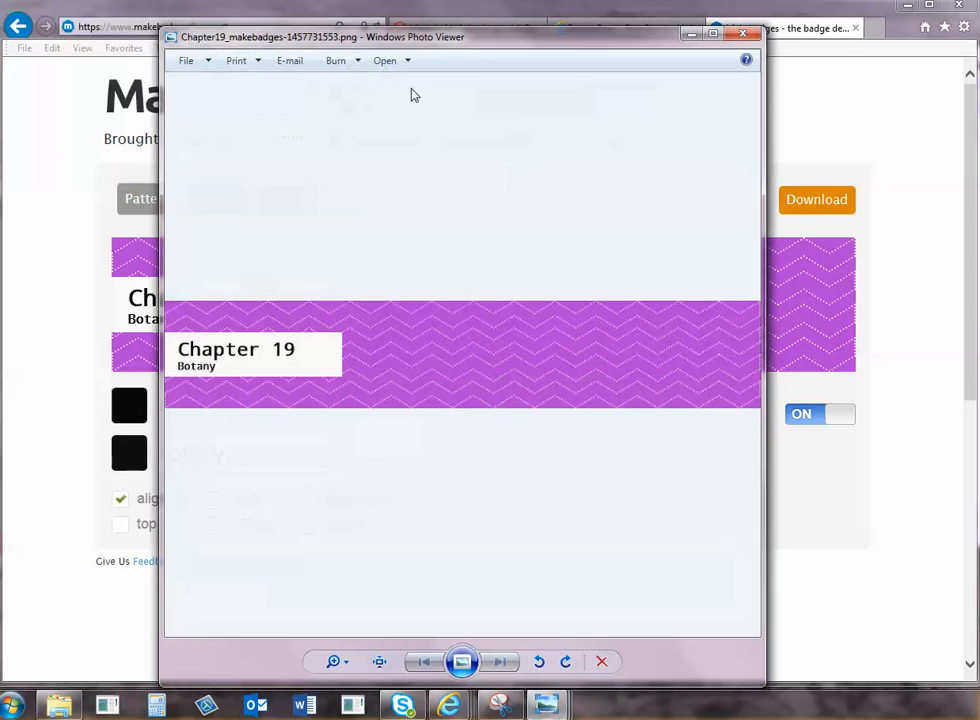
pyautogui.click(194, 64)
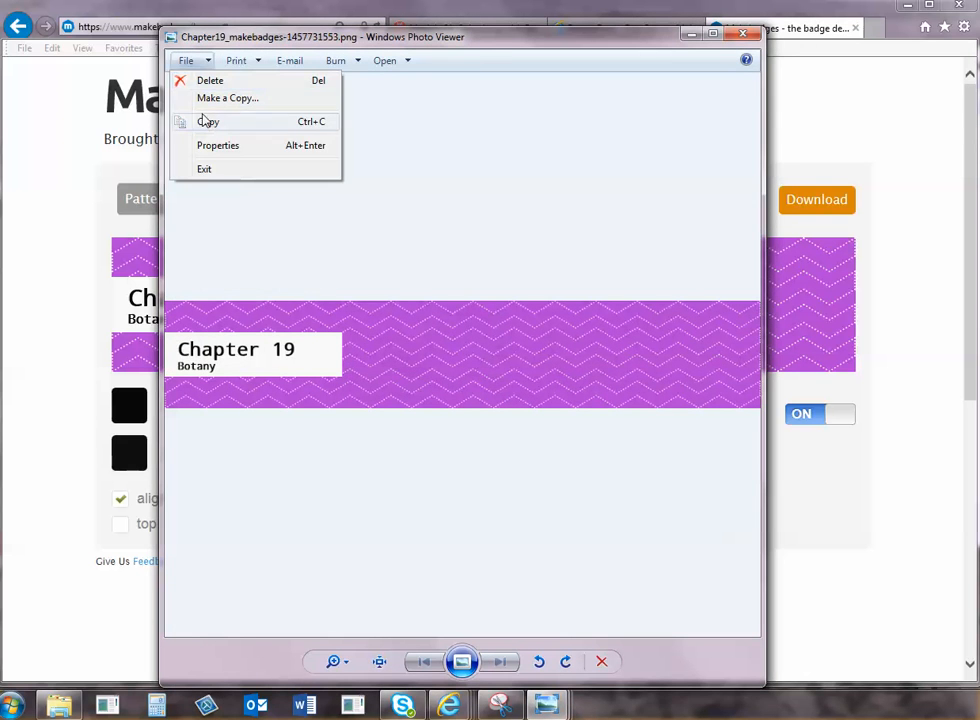
pyautogui.click(208, 99)
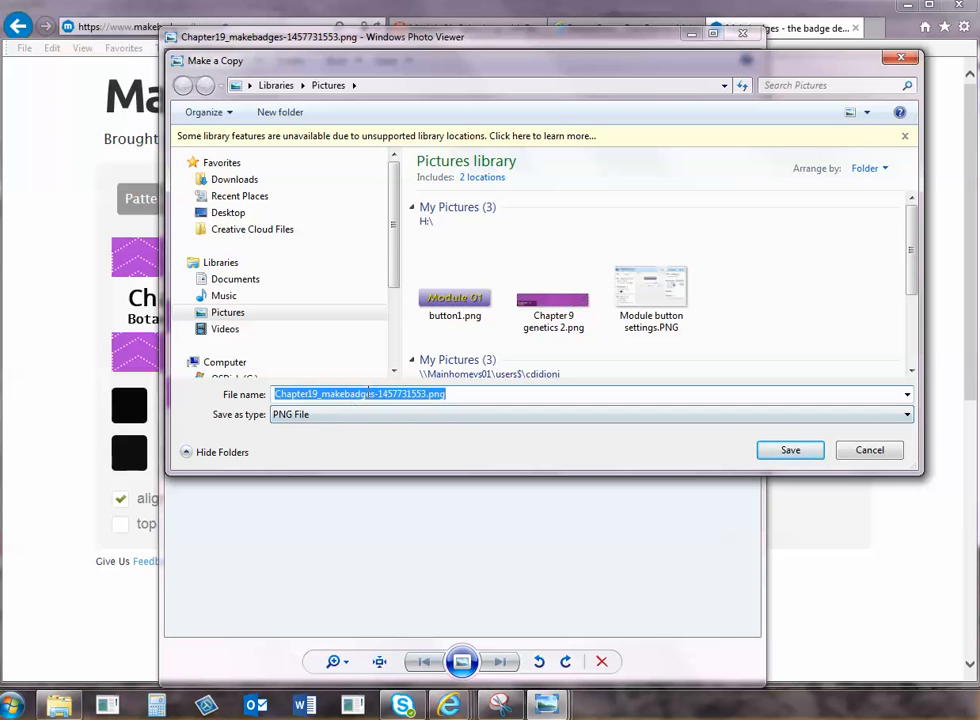
pyautogui.click(790, 450)
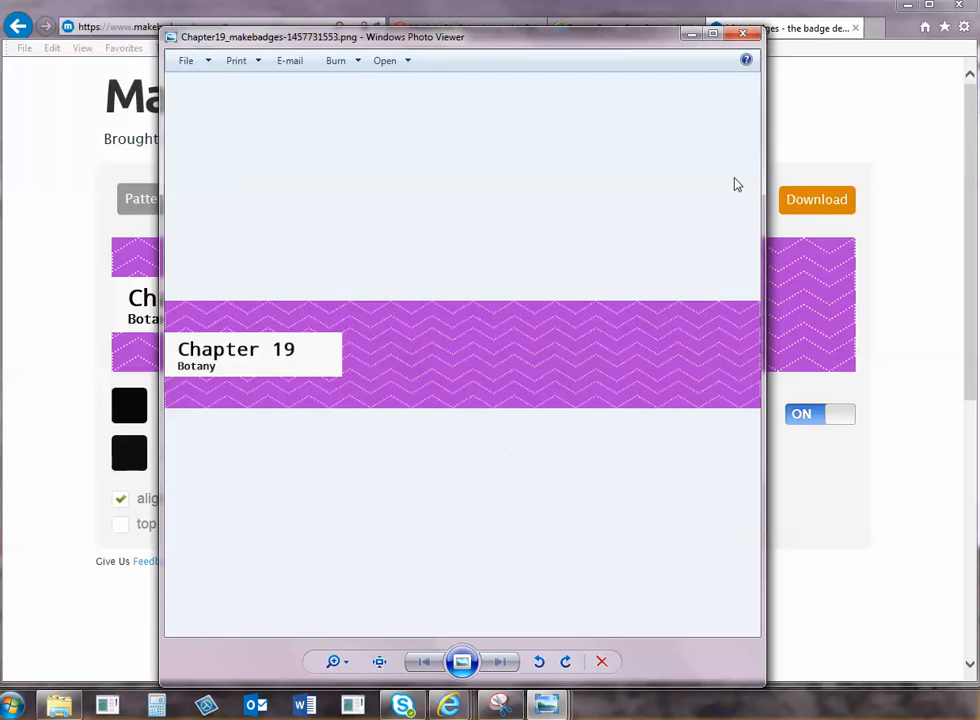
pyautogui.click(743, 33)
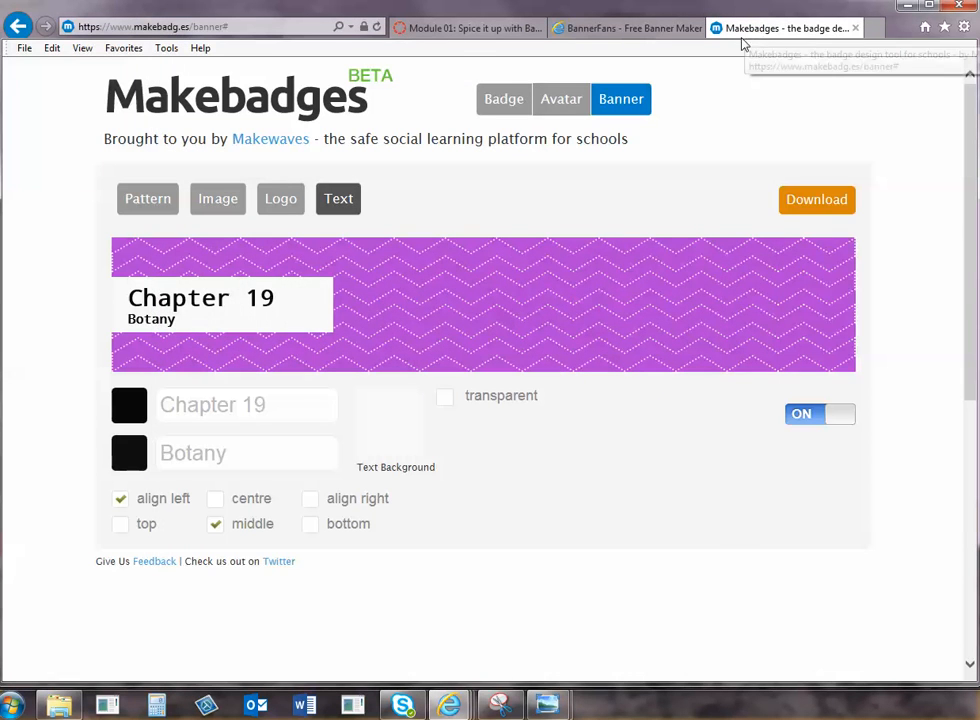
# Revisit the Canvas page on banners, and leave the Makebadges banner editor for its badge designer, acknowledging that the image is downloaded
pyautogui.click(462, 33)
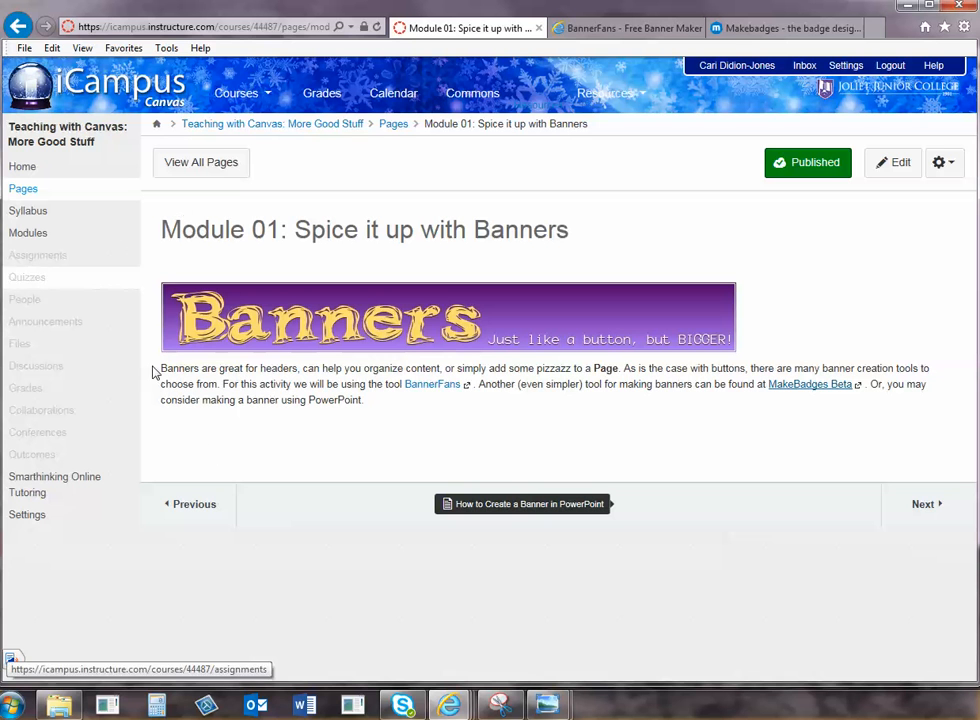
pyautogui.click(787, 29)
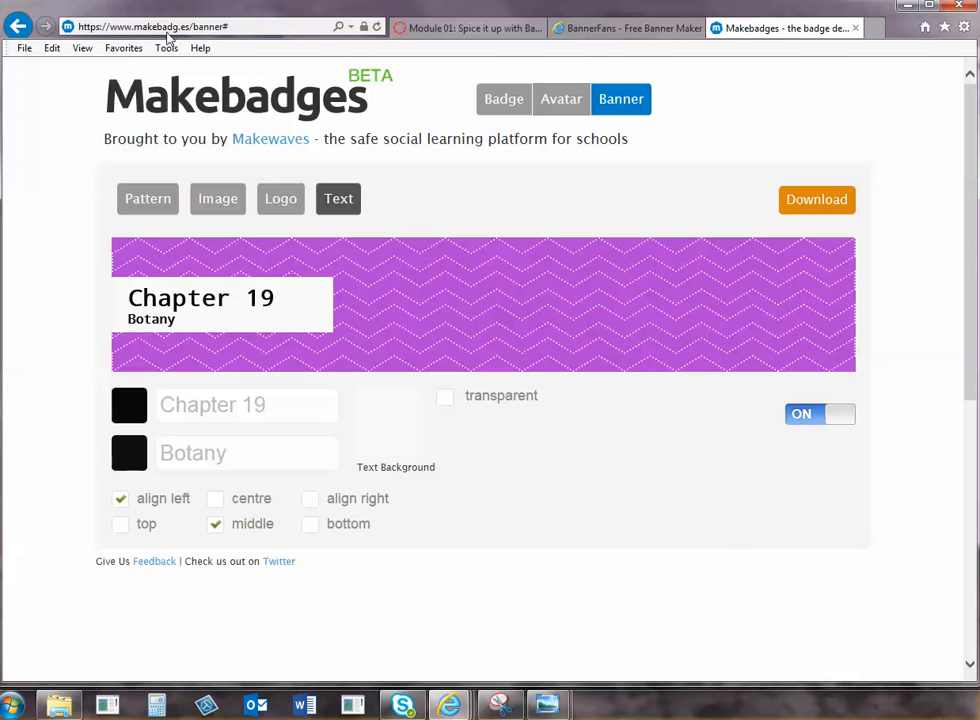
pyautogui.click(515, 105)
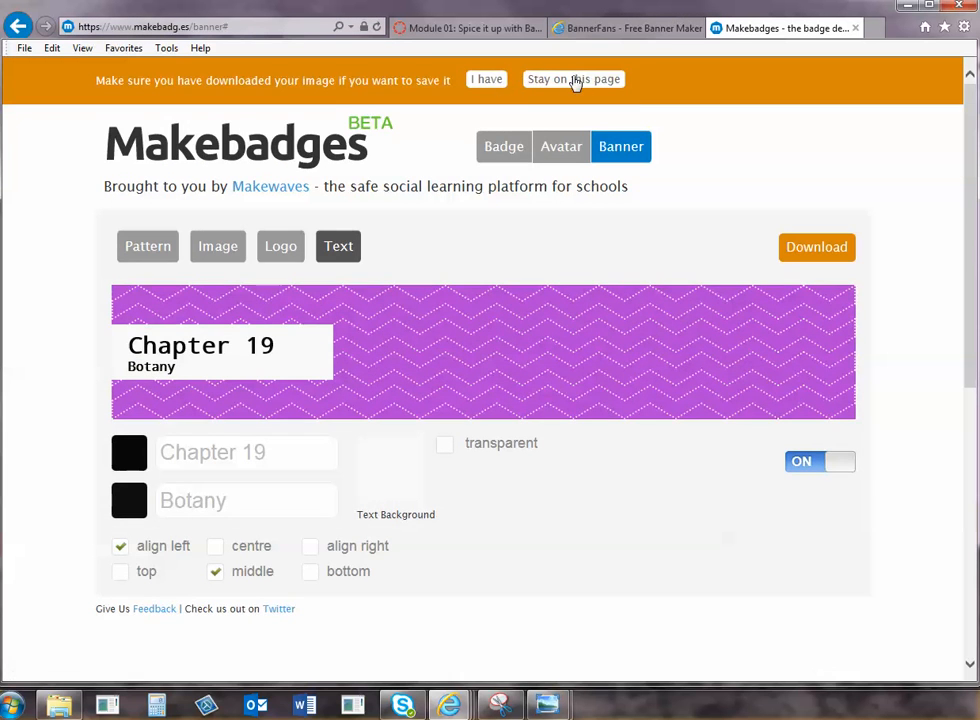
pyautogui.click(488, 86)
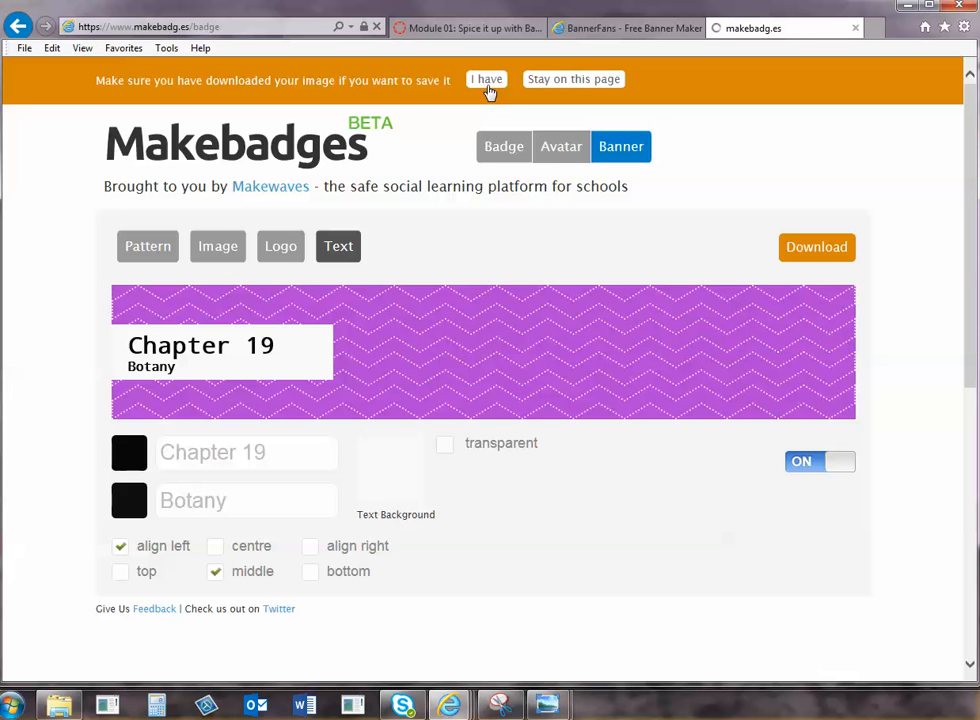